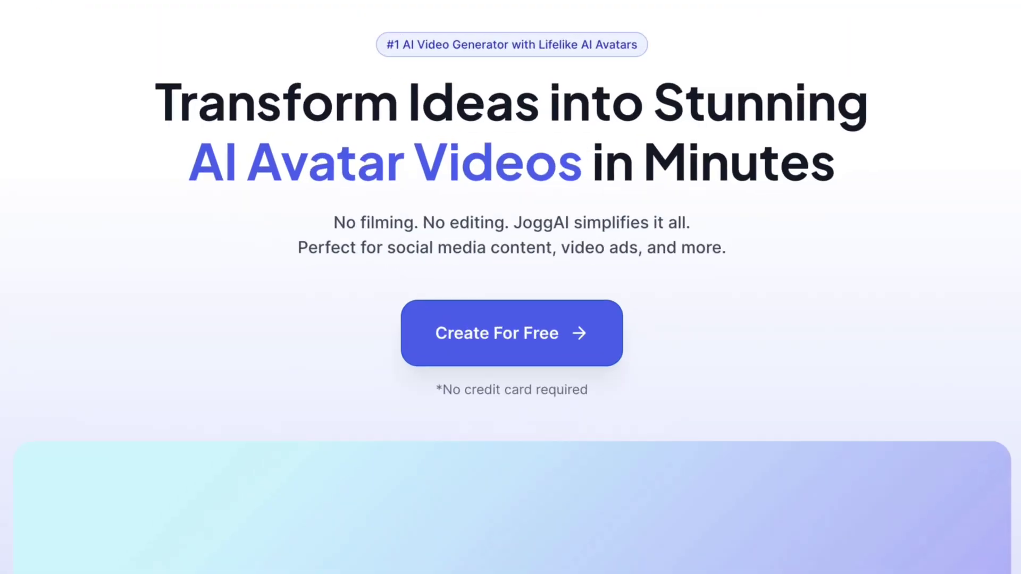
- Enter the dashboard and browse the Lifestyle, Outdoors, Business, Health & Fitness, Education and News avatars
left_click(615, 365)
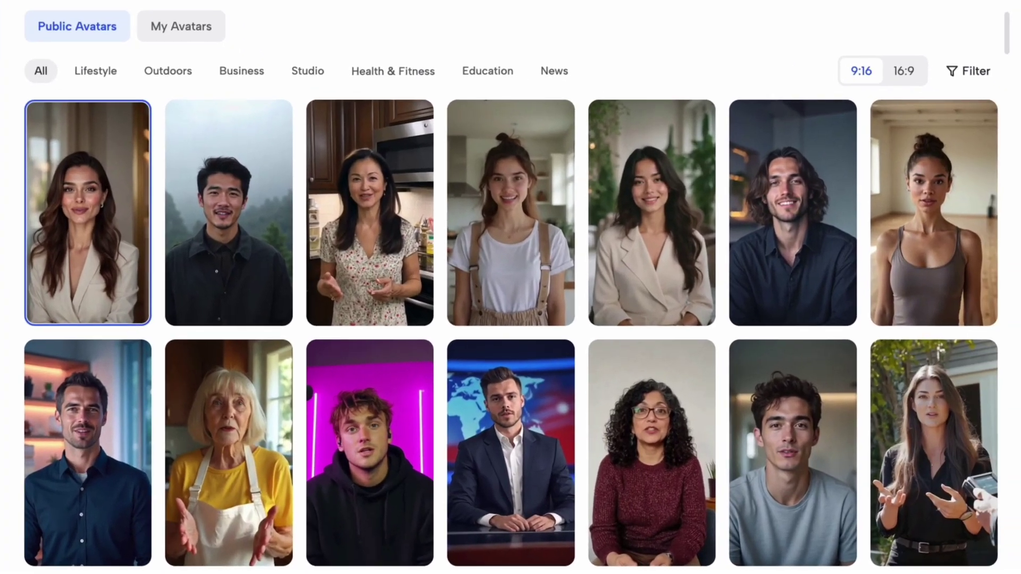
left_click(99, 70)
left_click(187, 70)
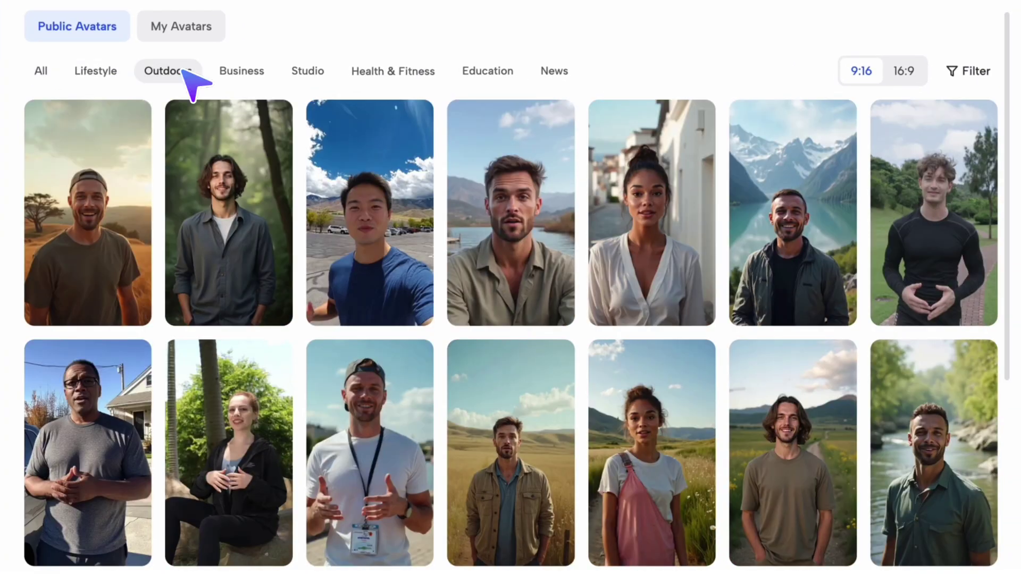
left_click(255, 72)
left_click(425, 77)
left_click(506, 72)
left_click(571, 74)
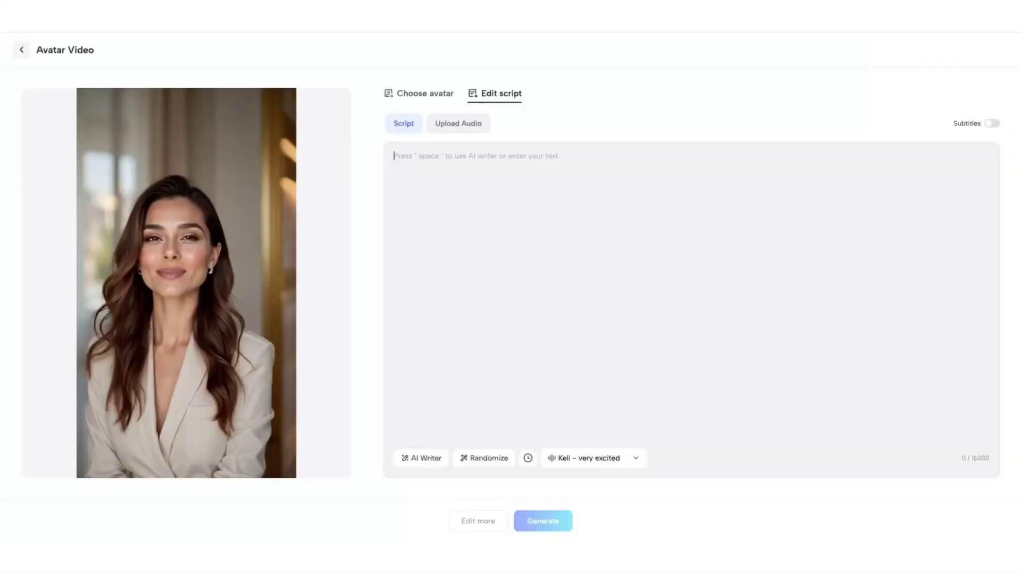
- Fill the script with AI Writer text on the history of YouTube
type("In the face of challenges, remember that resilience is key. Life is filled with ups and downs, but how you respond to them will shape your future. Stay strong, stay focused, and keep pushing forward.")
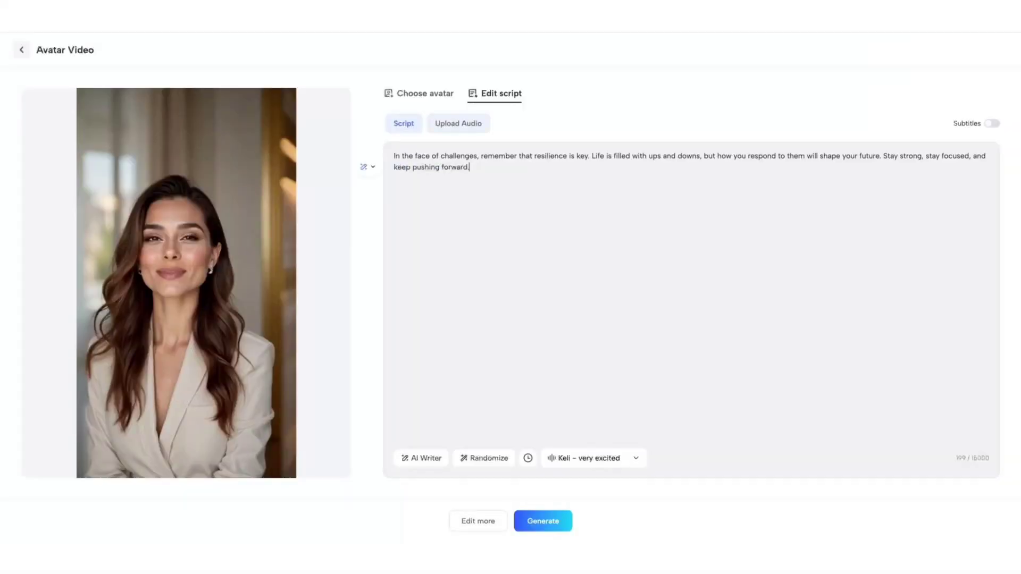
left_click(478, 123)
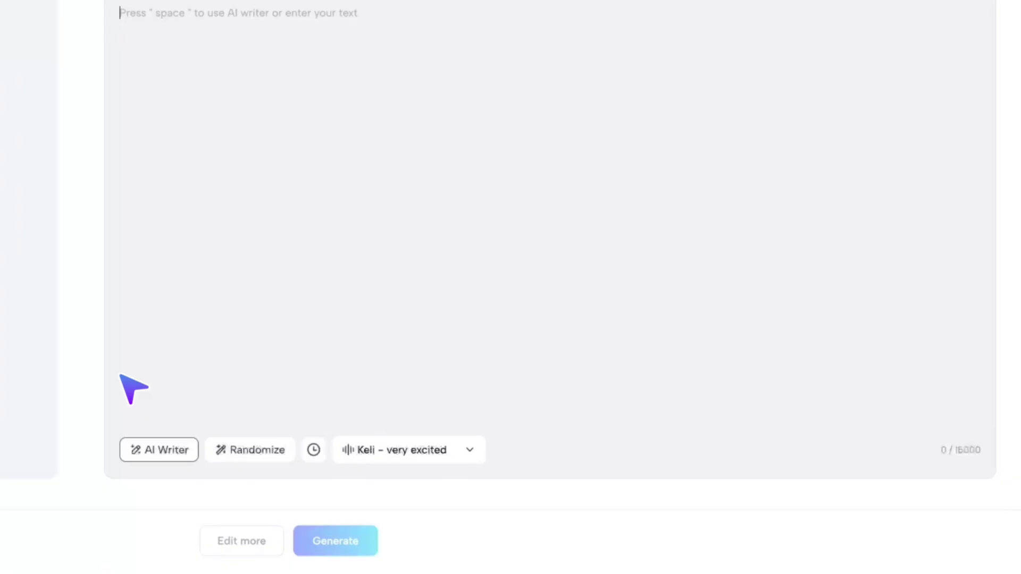
left_click(425, 457)
left_click(458, 400)
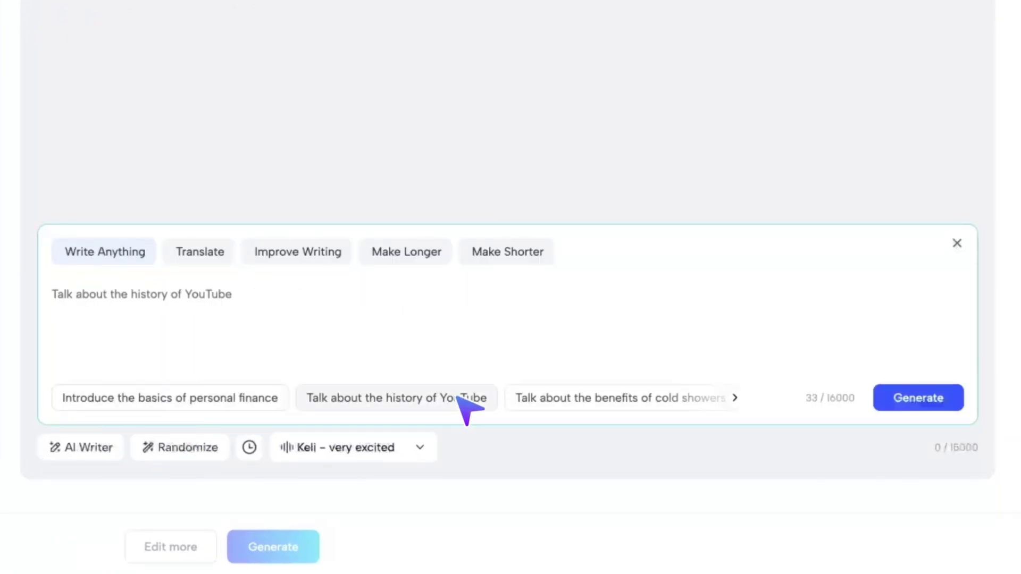
left_click(944, 404)
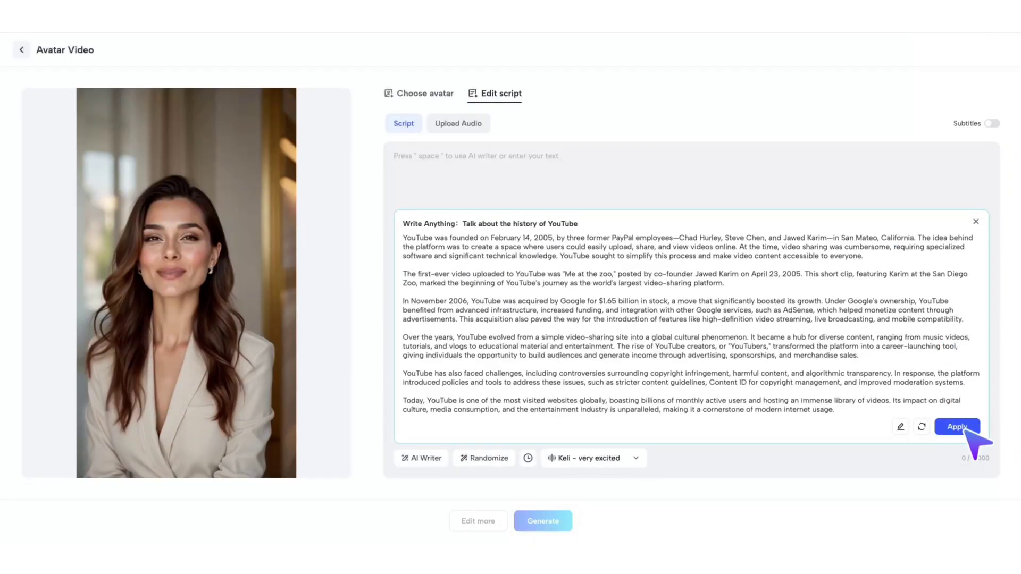
left_click(957, 427)
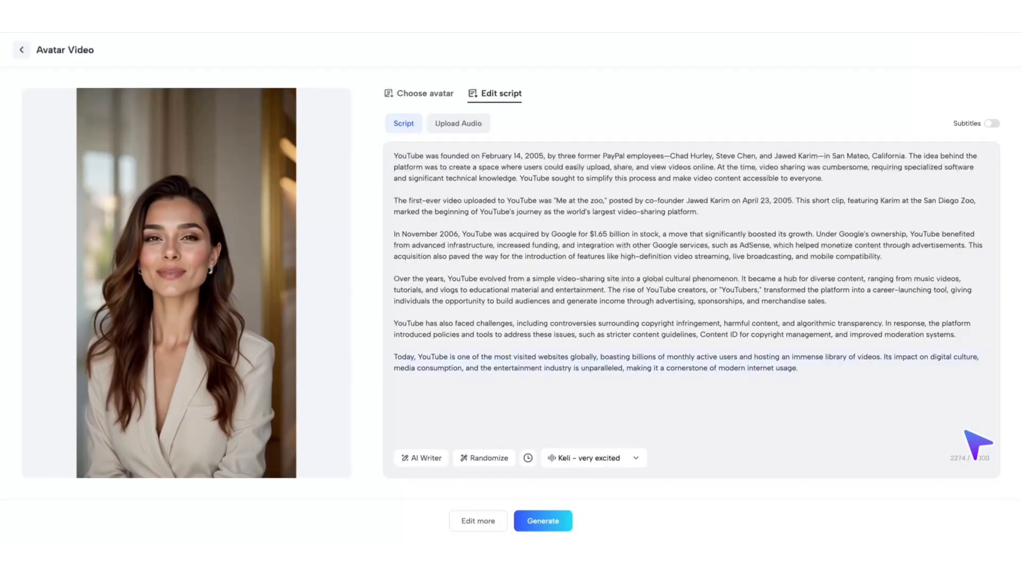
- Shorten the script's last paragraph with the Make Shorter rewrite
left_click(598, 386)
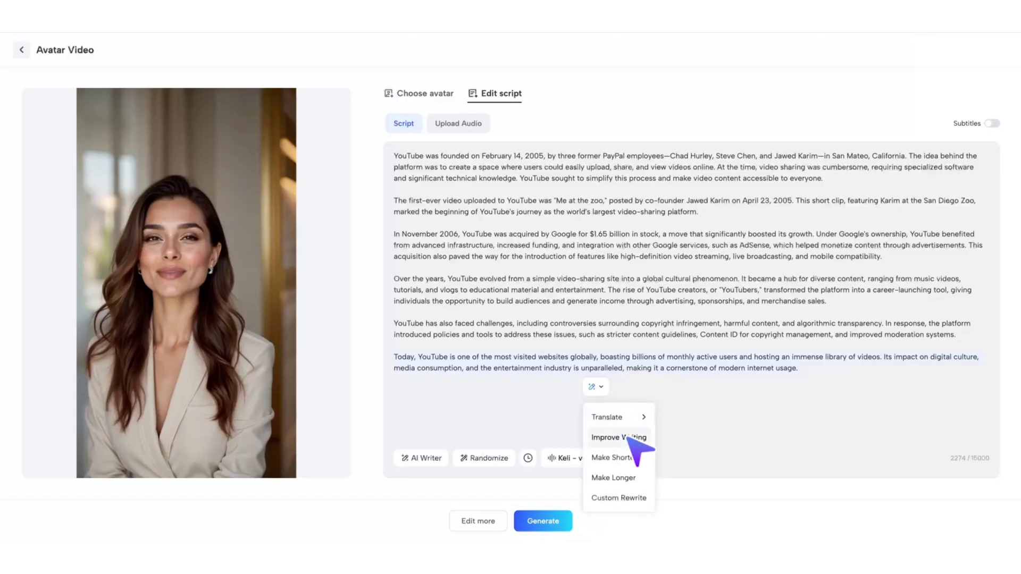
left_click(639, 458)
left_click(962, 427)
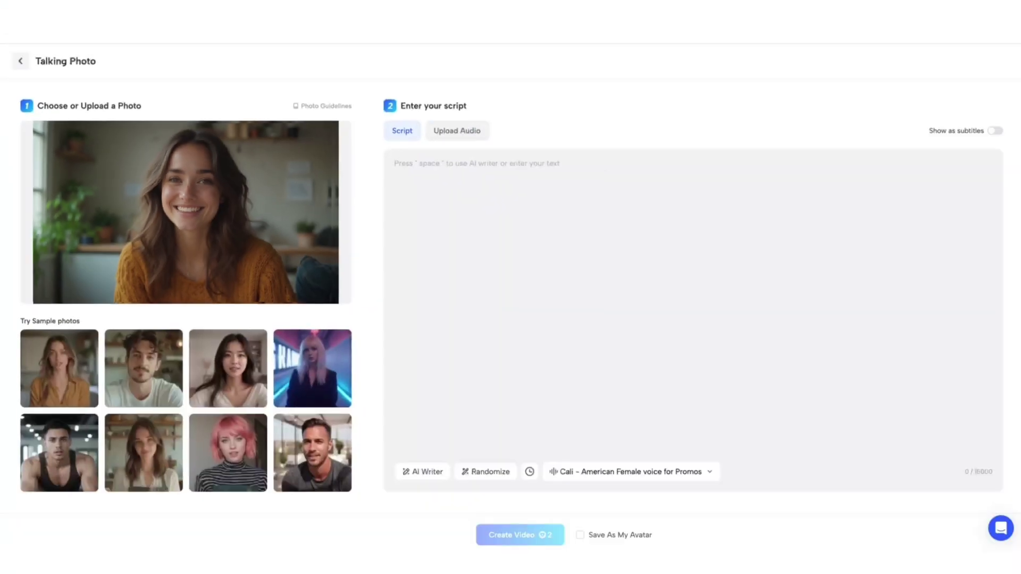
- Replace the script with an AI-generated cold showers script
type("Our customer service team is here to help with any issues you may have. We pride ourselves on providing prompt, friendly, and efficient assistance. Don't hesitate to reach out with any questions or concerns.")
key("ctrl+a")
key("BackSpace")
left_click(408, 460)
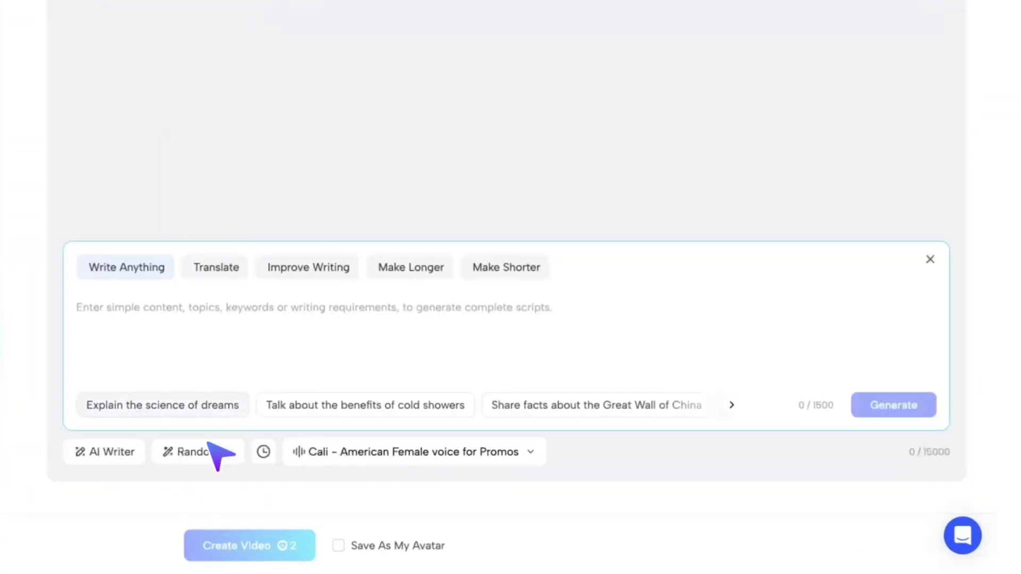
left_click(575, 429)
left_click(894, 405)
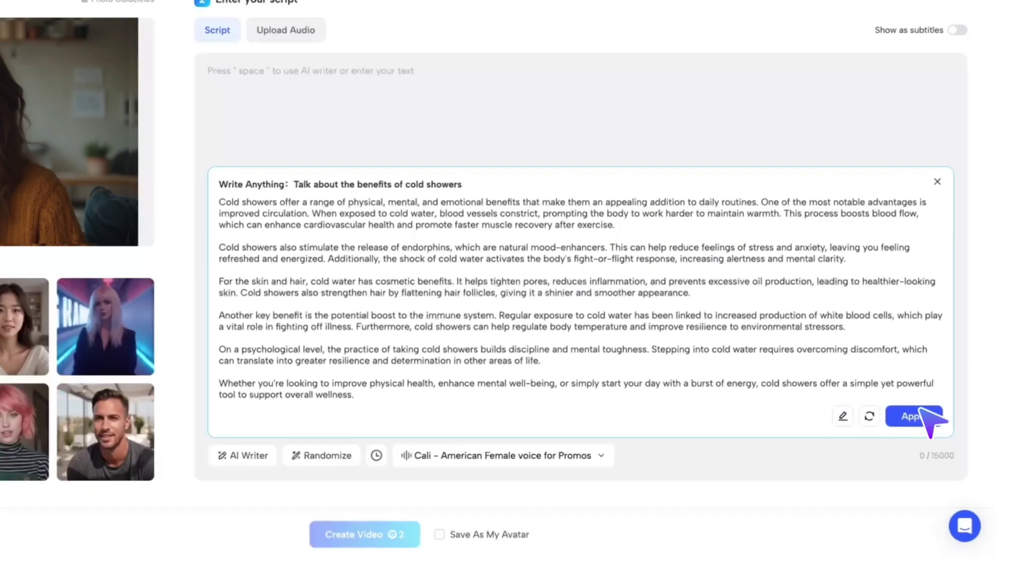
left_click(919, 412)
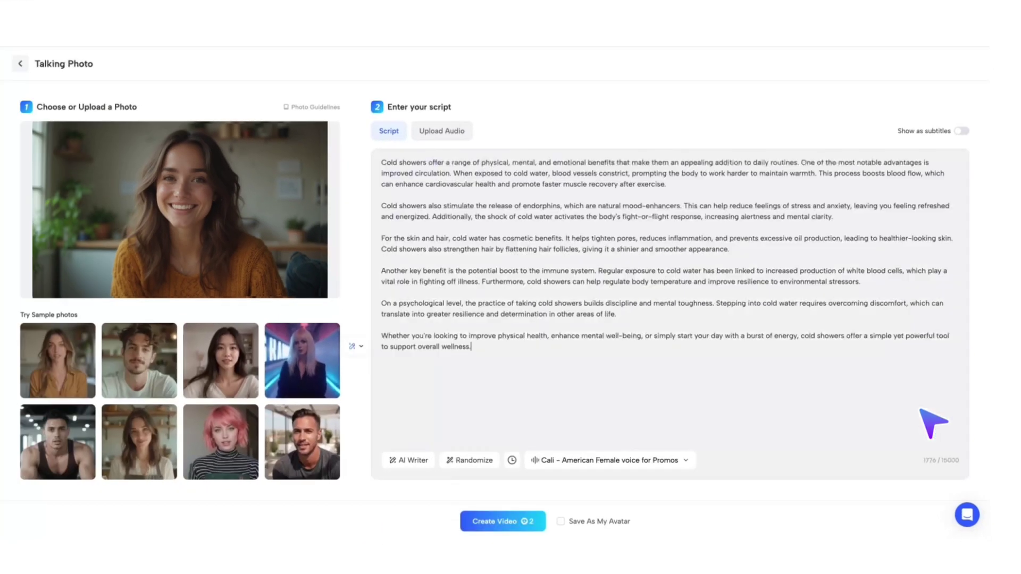
- Narrate with the upbeat Hope voice and create the talking photo video
left_click(461, 132)
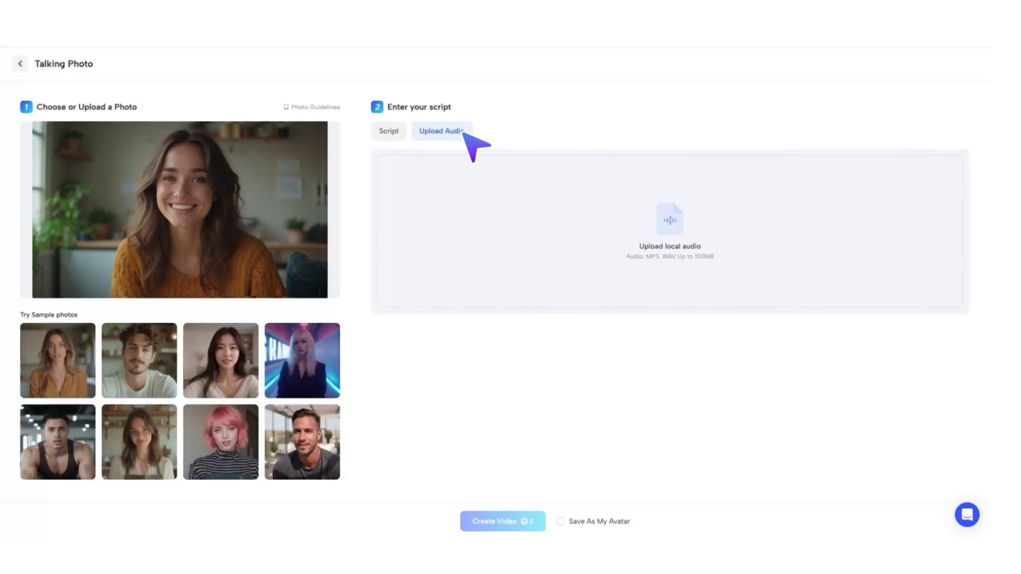
left_click(389, 131)
left_click(671, 460)
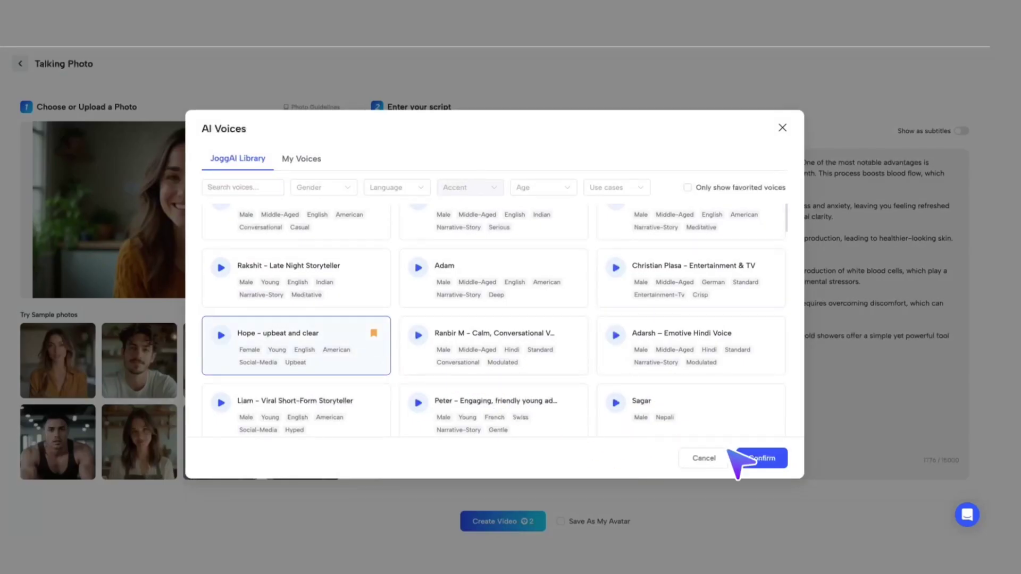
left_click(776, 461)
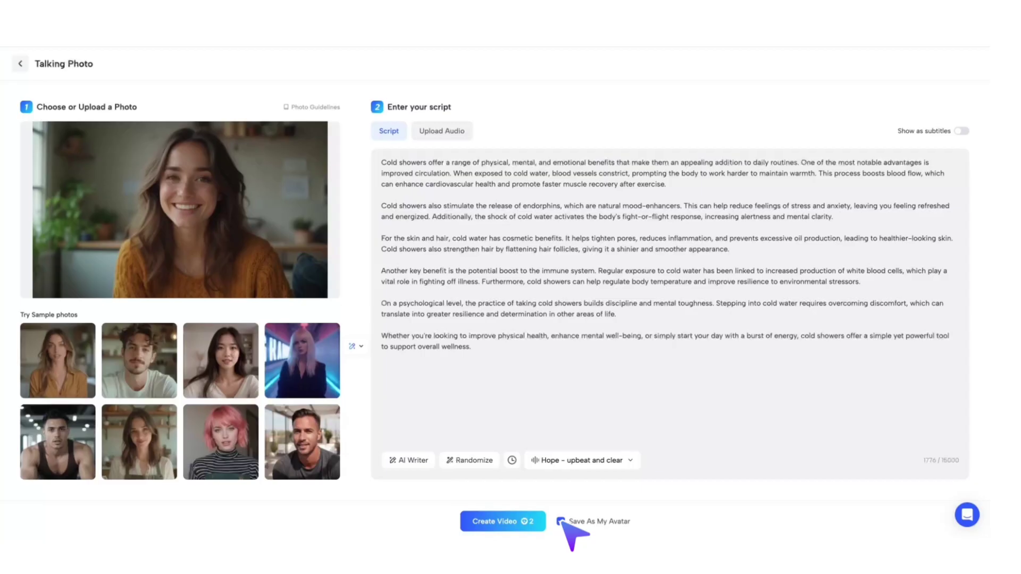
left_click(507, 522)
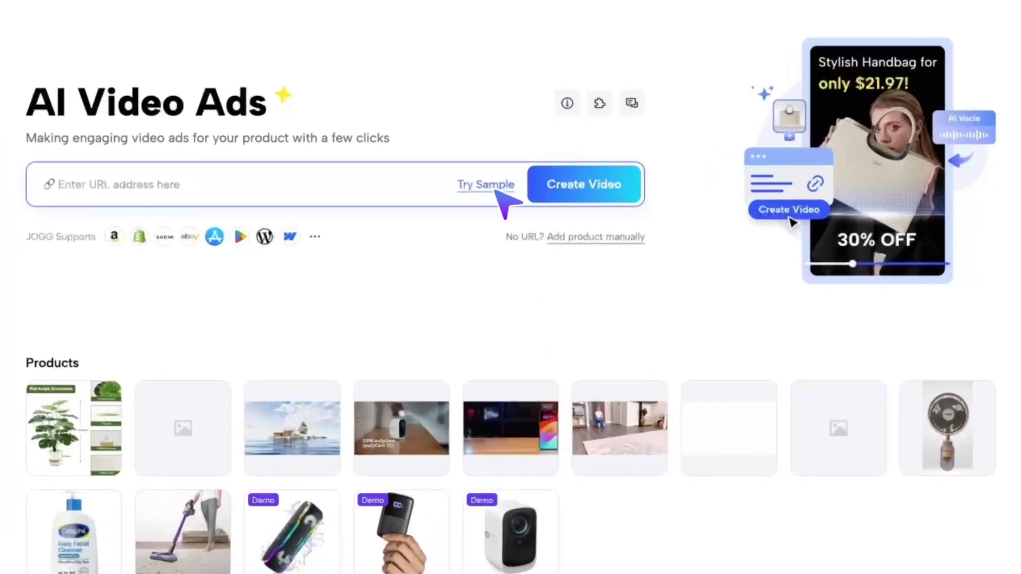
- Build an ad from the sample Amazon blush product link, accepting all suggested materials
left_click(497, 192)
left_click(492, 224)
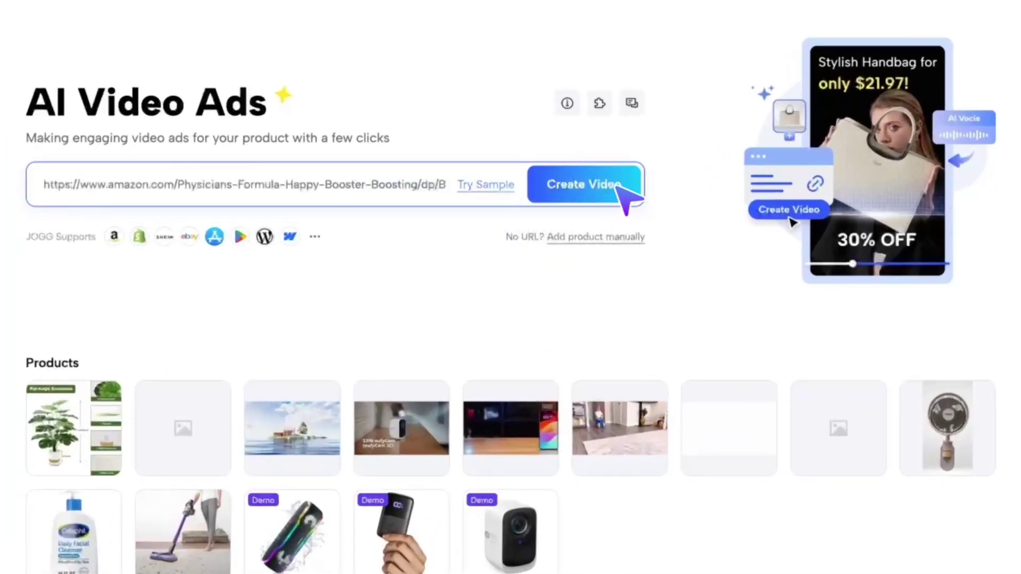
left_click(627, 198)
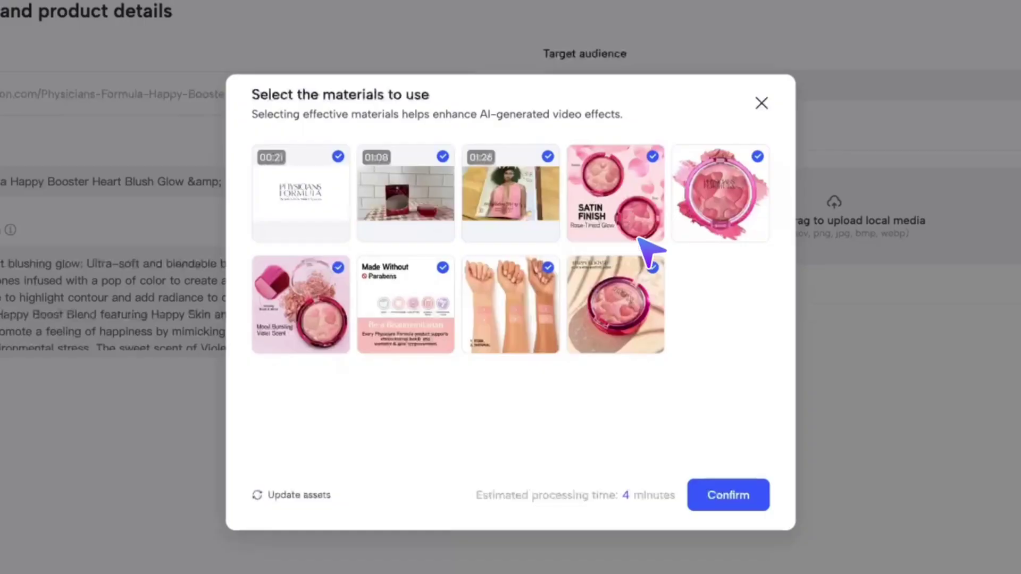
left_click(747, 500)
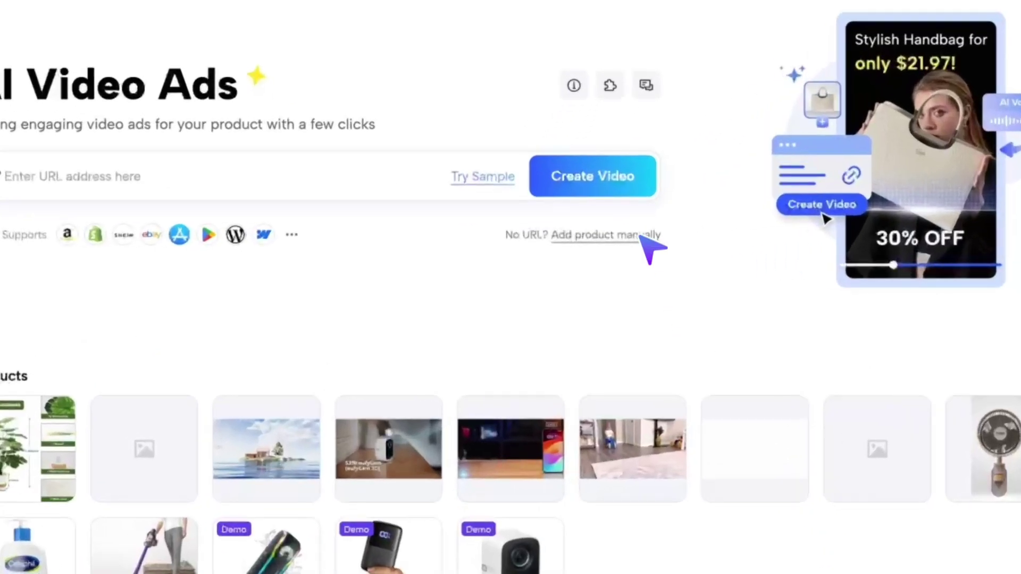
- Add the product manually by uploading the local perfume video clip
left_click(640, 237)
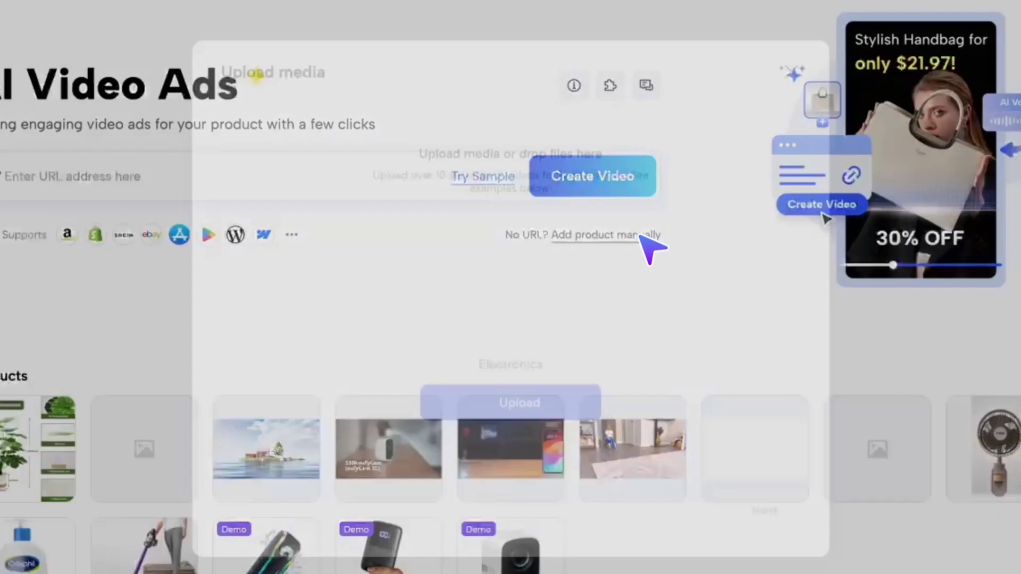
left_click(548, 414)
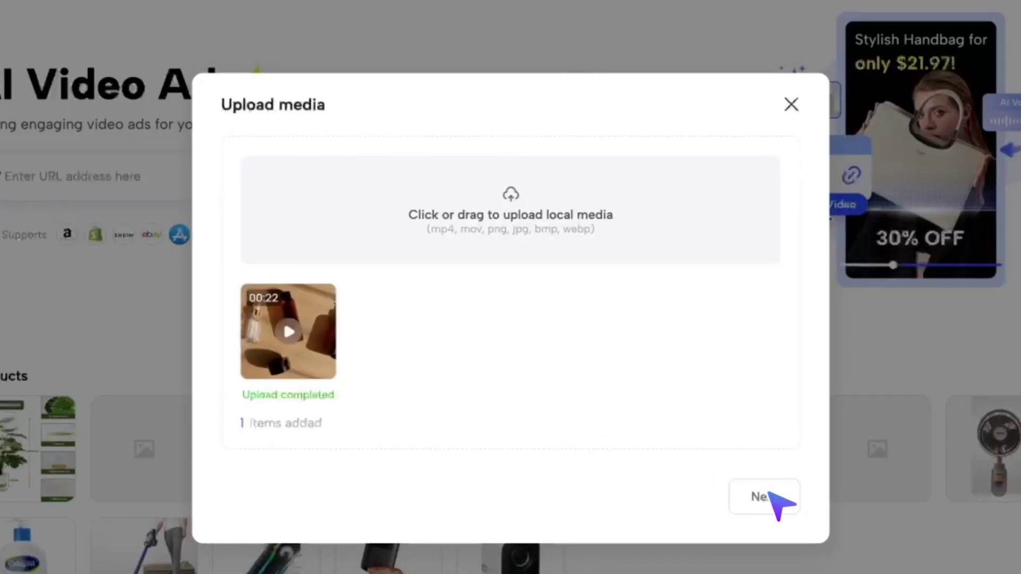
left_click(789, 500)
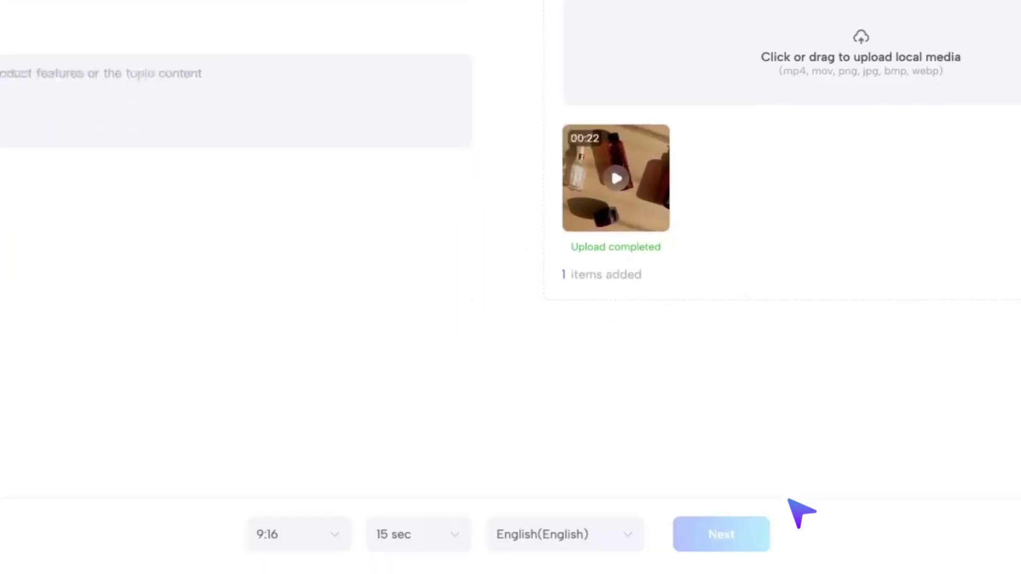
- Review the aspect ratio, video length and narration language options
left_click(323, 538)
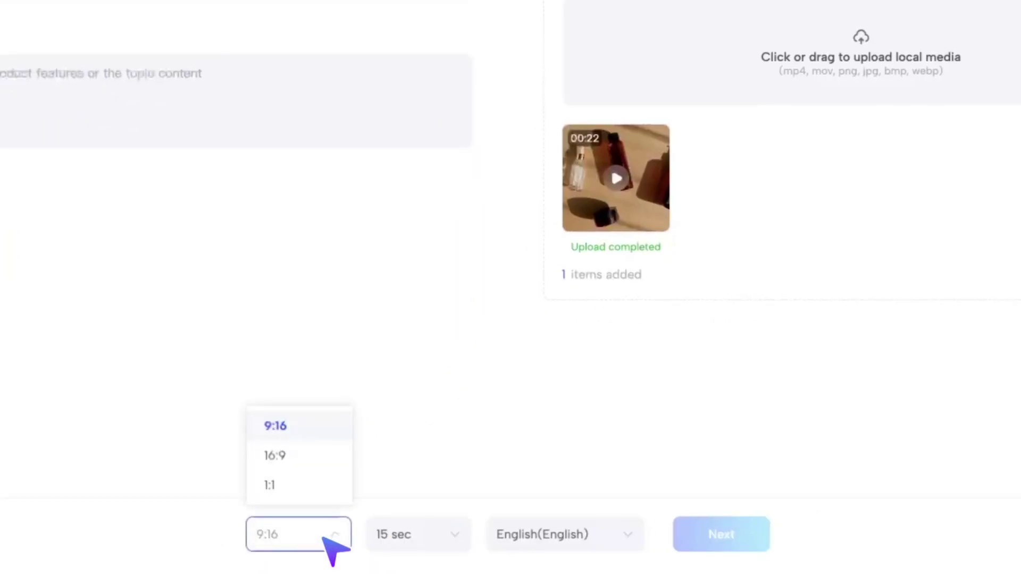
left_click(452, 542)
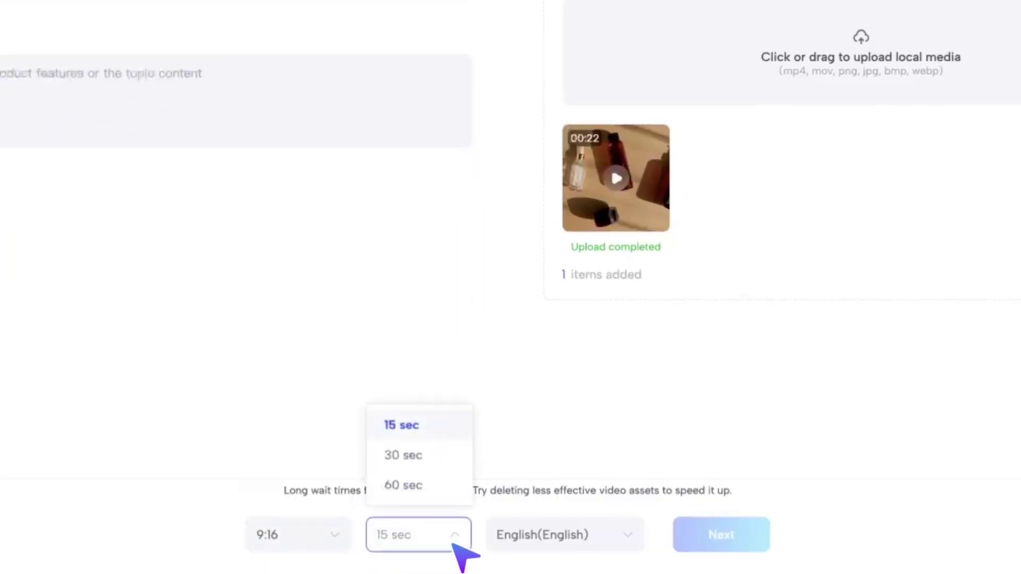
left_click(603, 539)
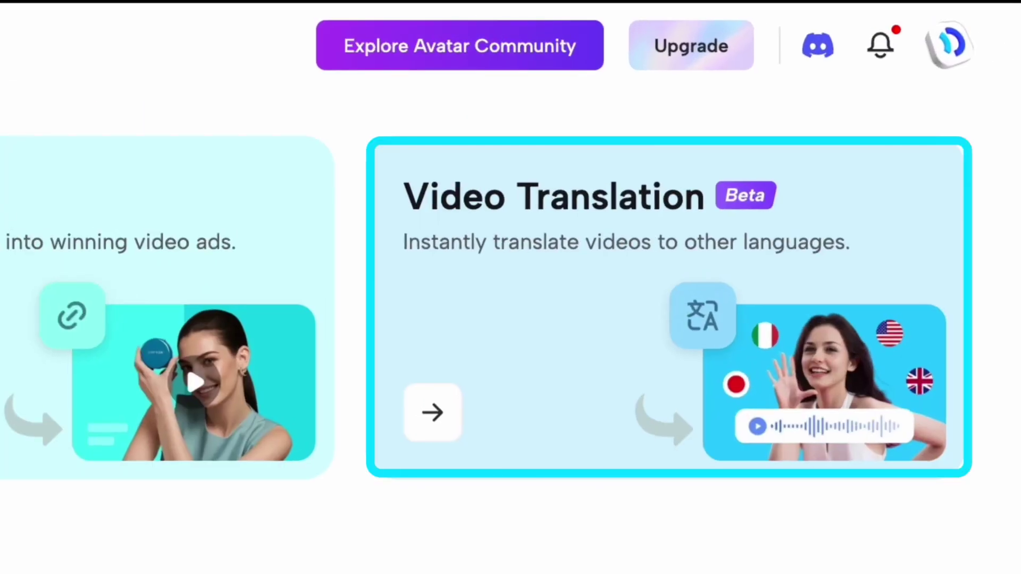
- Translate the uploaded video into Chinese with the HsiaoYu AI voice and captions included
left_click(532, 318)
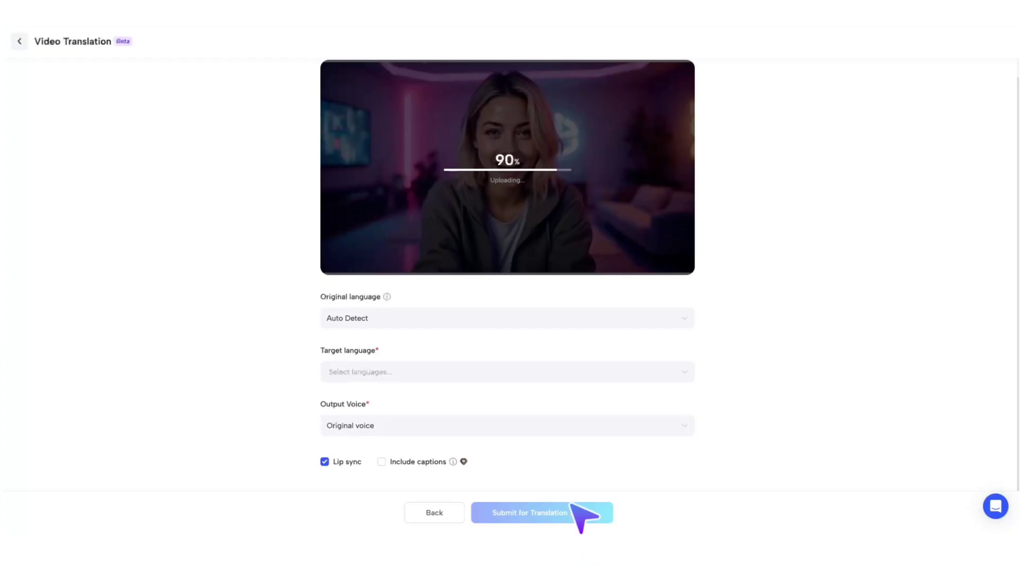
left_click(540, 368)
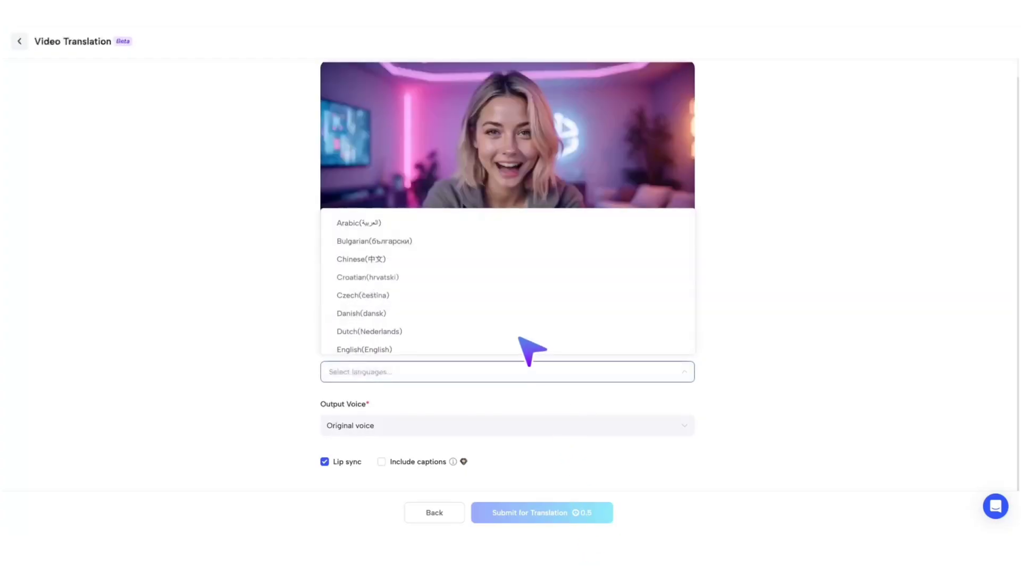
left_click(463, 259)
left_click(650, 431)
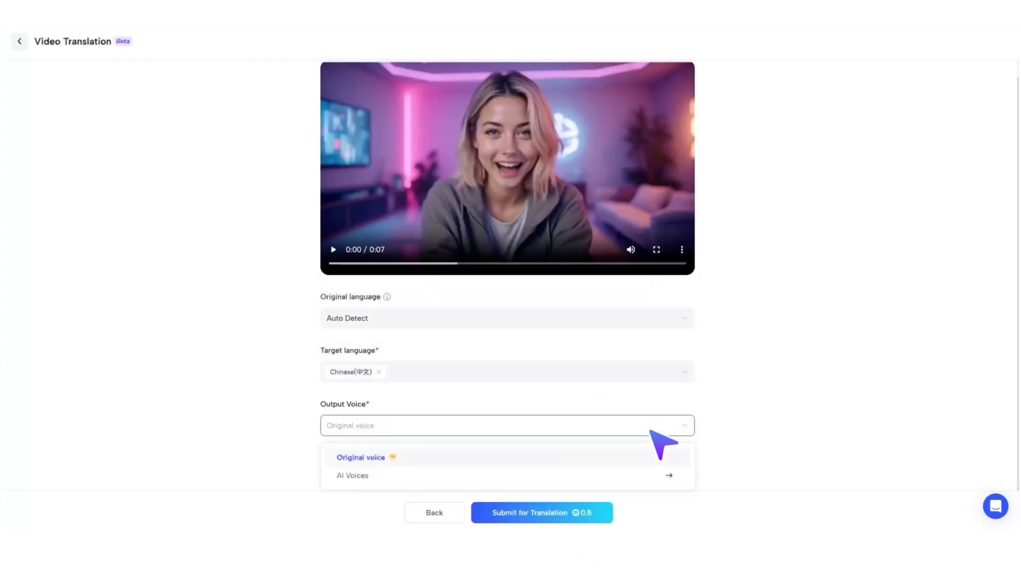
left_click(658, 474)
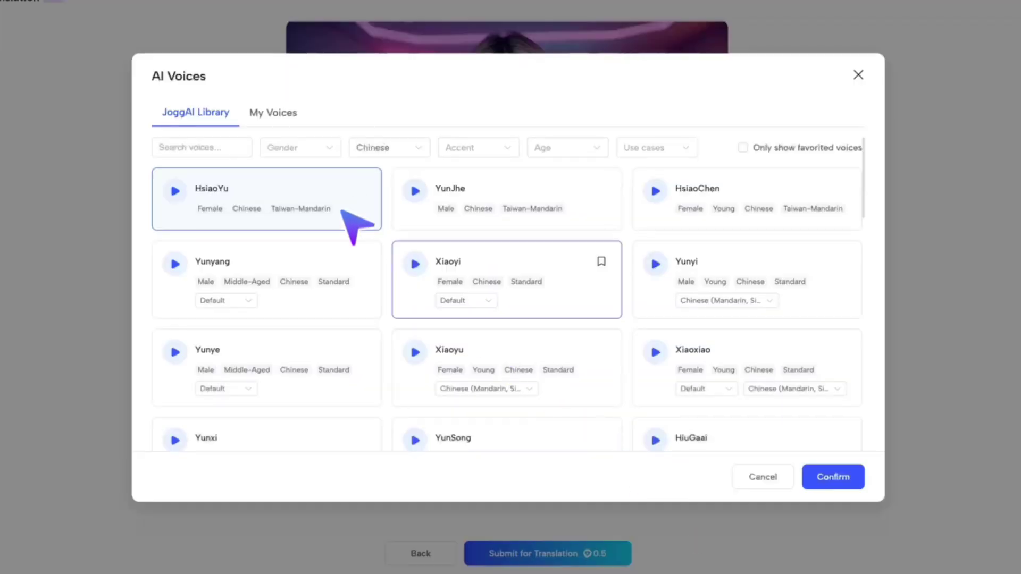
left_click(848, 481)
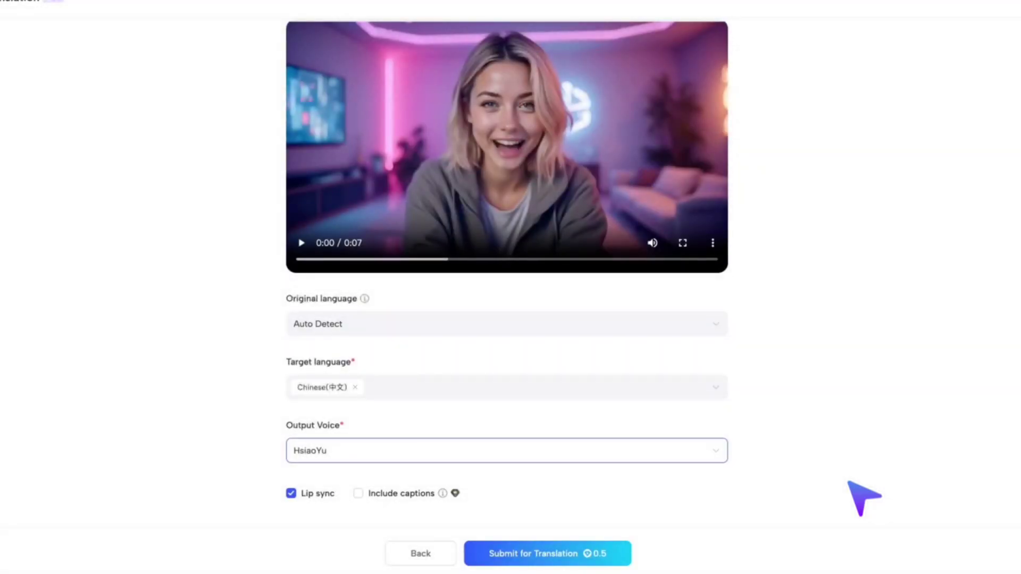
left_click(358, 494)
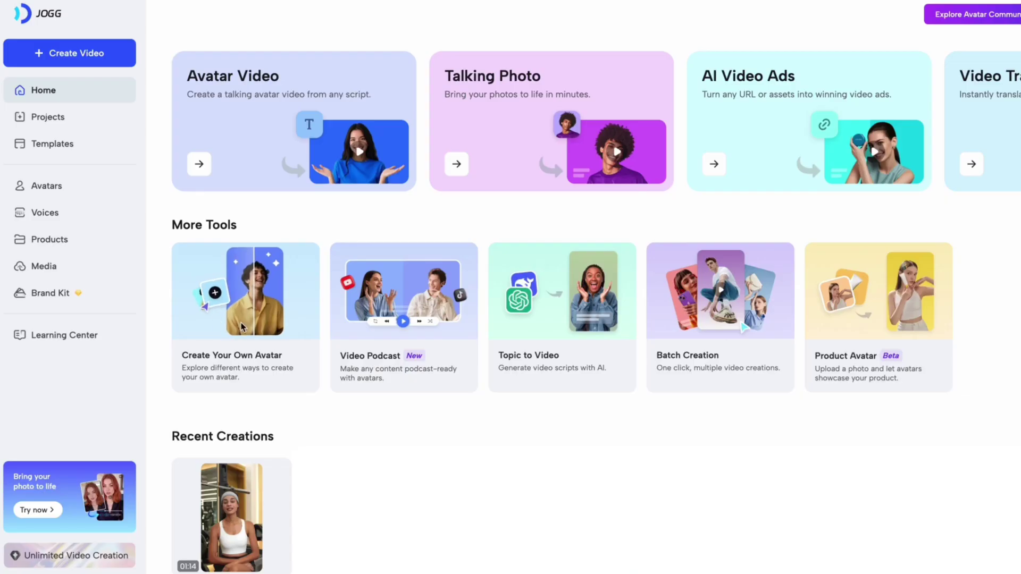
- Generate Text to Avatar photos from pasted appearance and background descriptions
left_click(234, 322)
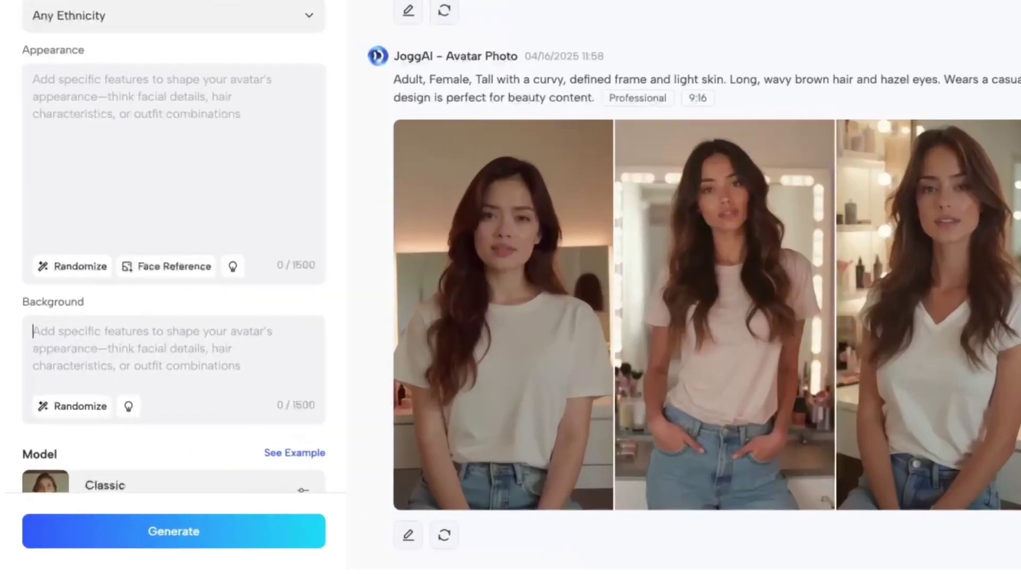
left_click(24, 185)
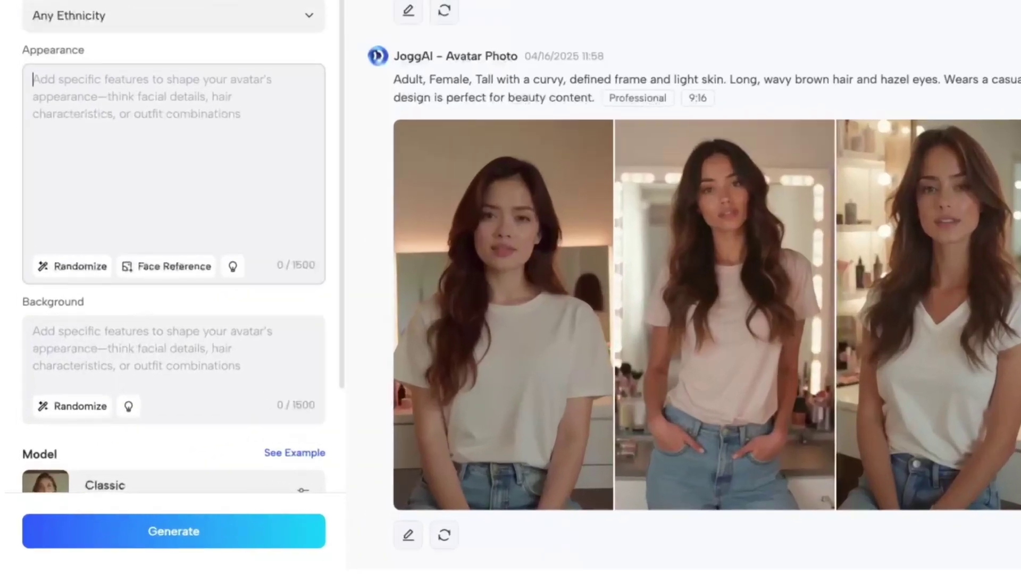
type("Tall with a curvy, defined frame and light skin. Long, wavy brown hair and hazel eyes. Wears a casual t-shirt and jeans.")
left_click(174, 346)
type("Stylish makeup station, soft vanity lighting, and neatly arranged cosmetics. The minimalist design is perfect for beauty content.")
scroll(175, 319, "down", 3)
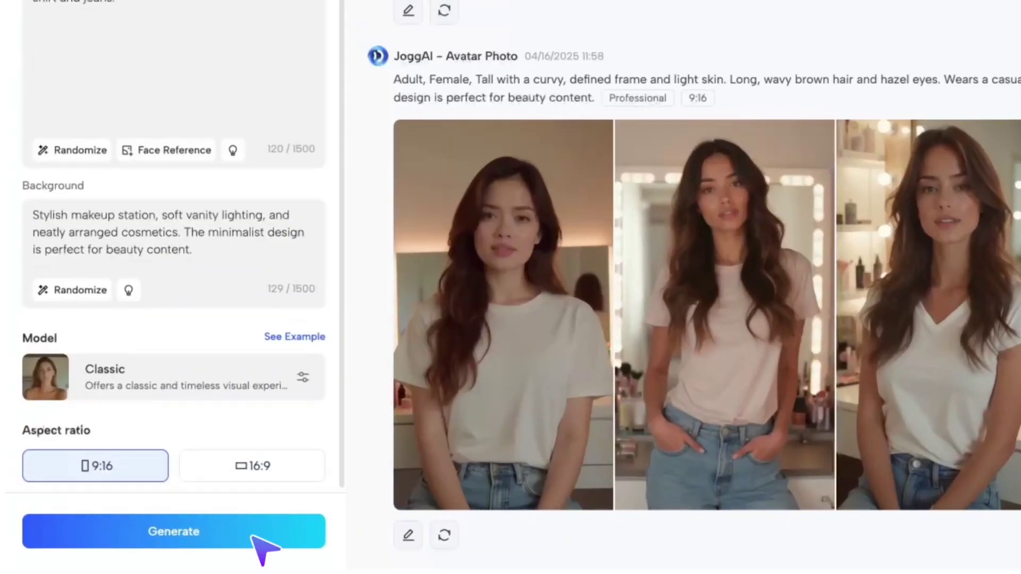
left_click(253, 536)
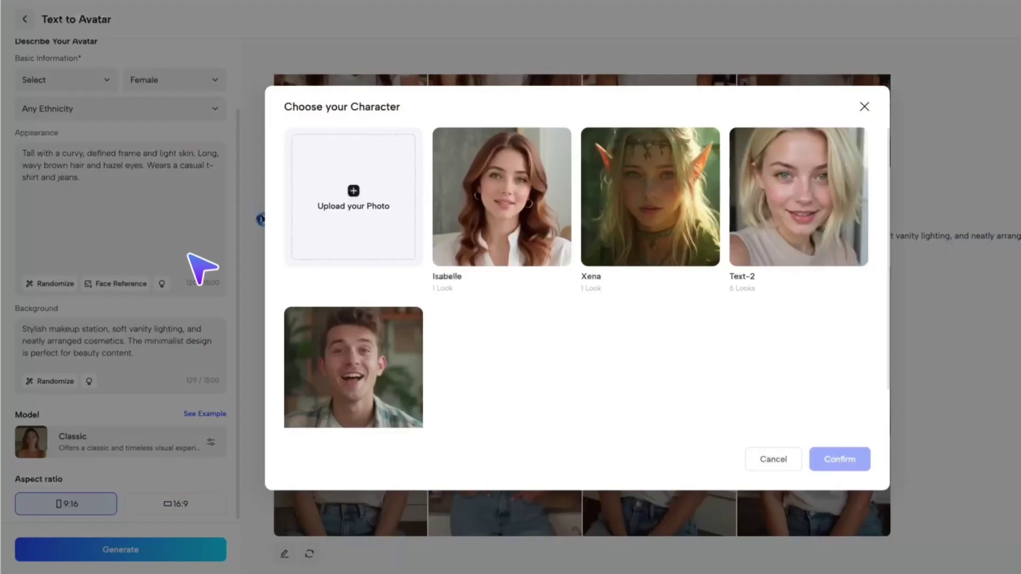
left_click(355, 206)
left_click(575, 165)
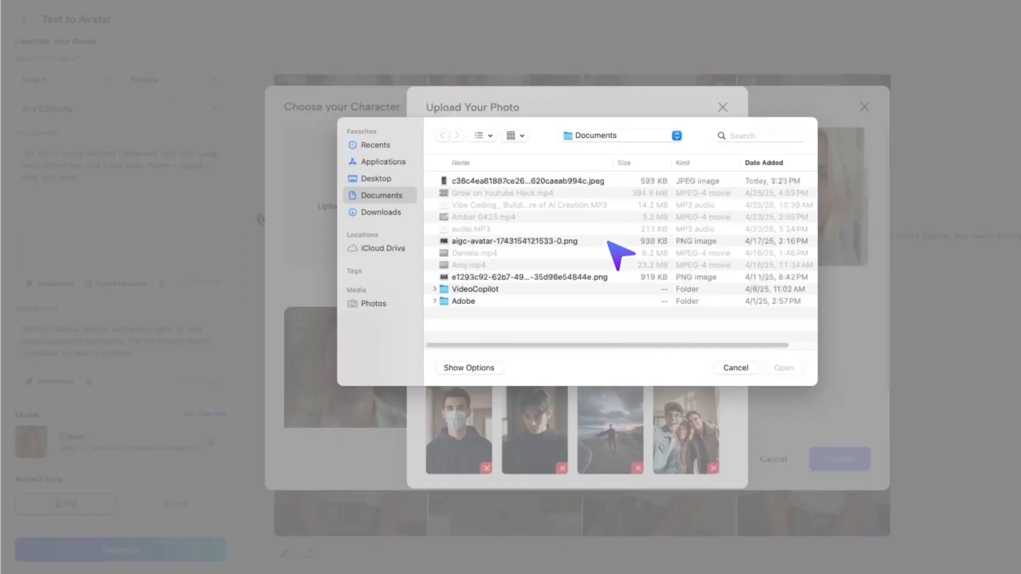
double_click(608, 242)
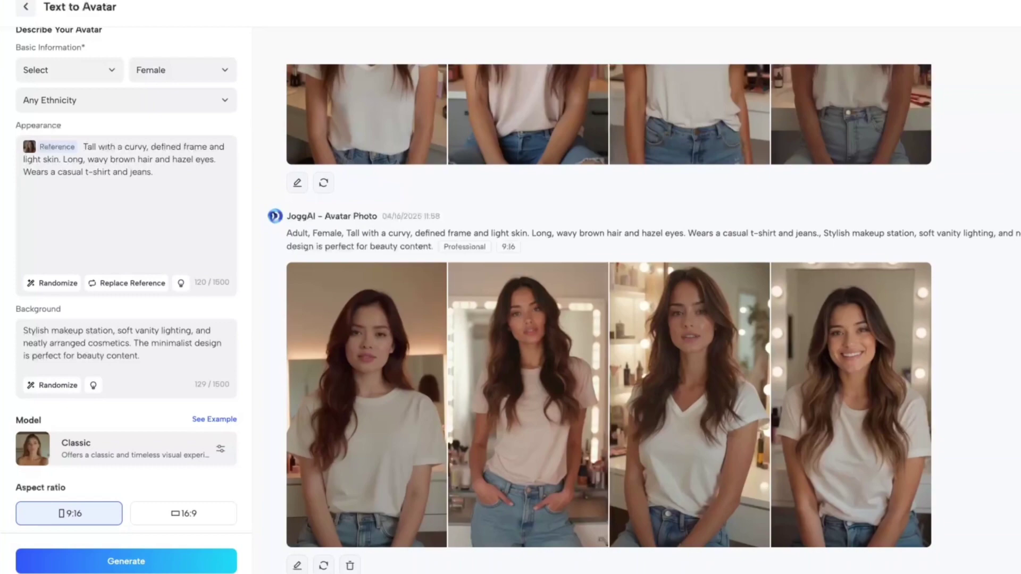
left_click(194, 559)
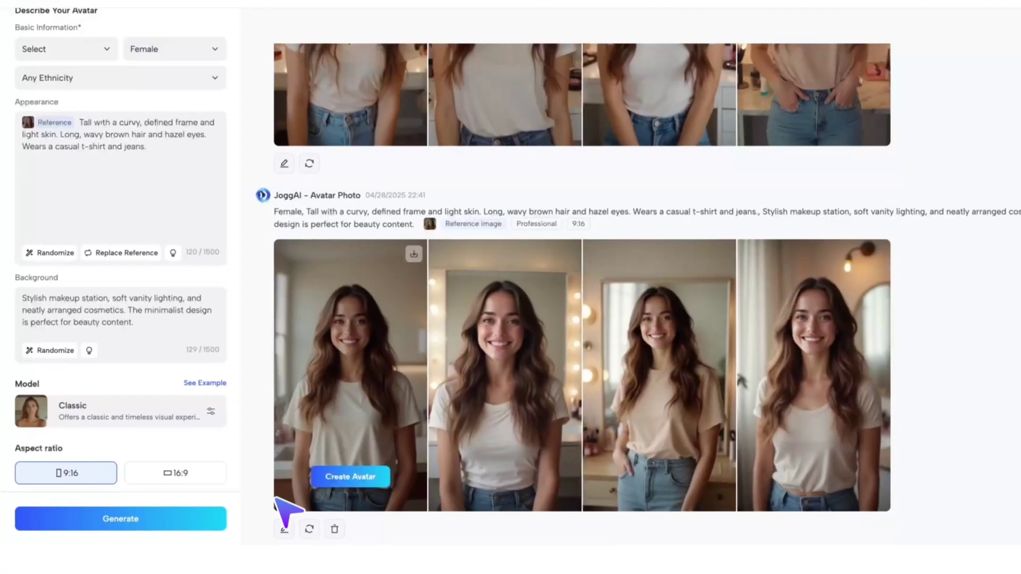
- Turn the first smiling photo into an avatar with Motion 2.0 Pro and a smiling motion
left_click(352, 478)
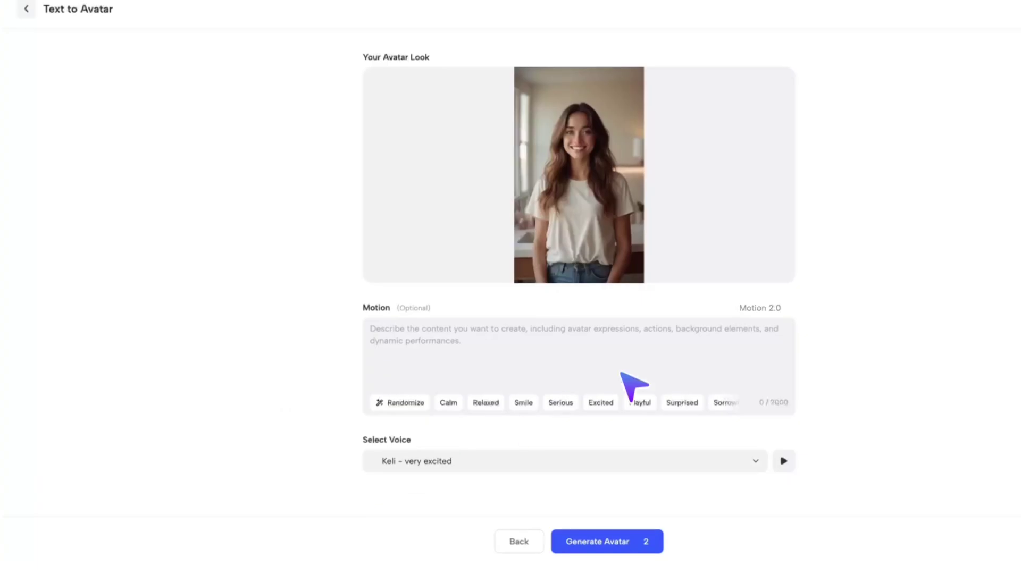
left_click(779, 309)
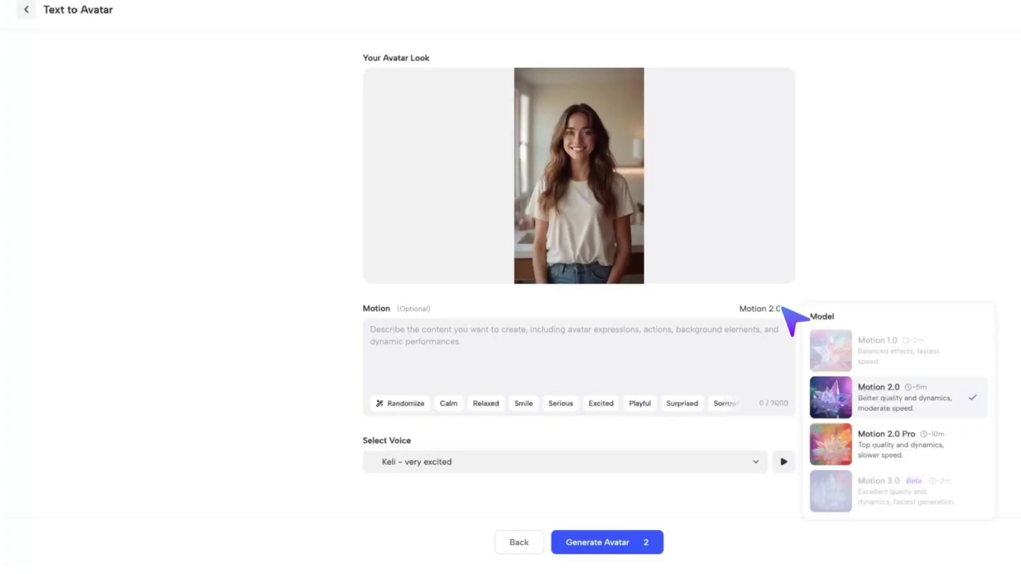
left_click(976, 451)
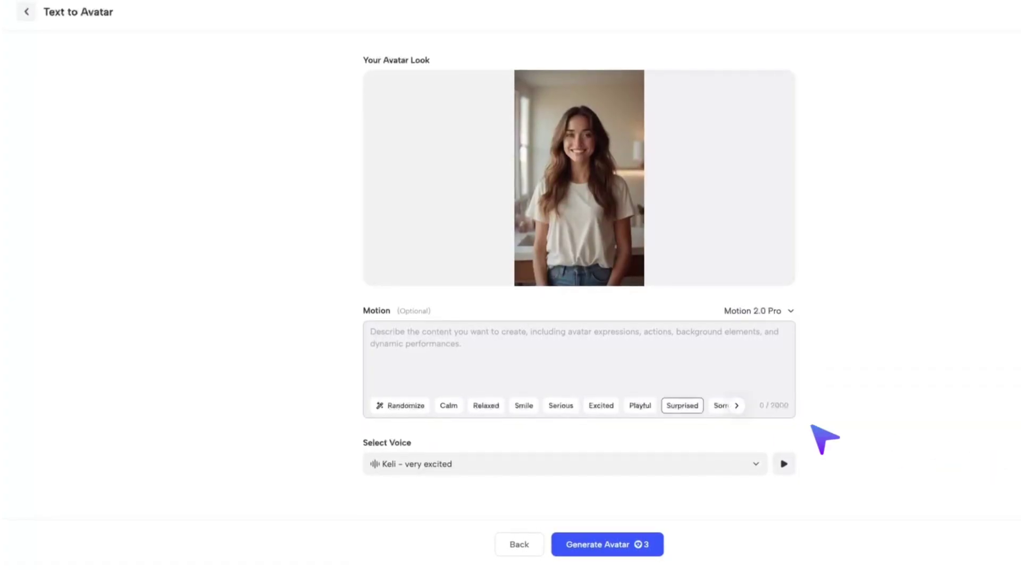
left_click(525, 407)
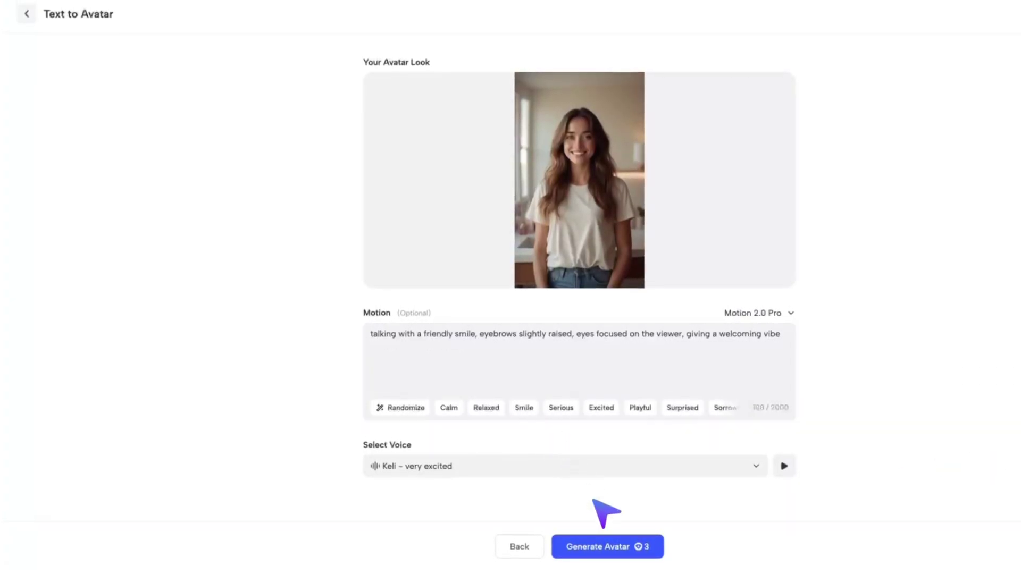
- Start generating the text avatar, then begin a new Photo to Avatar from an uploaded photo
left_click(632, 548)
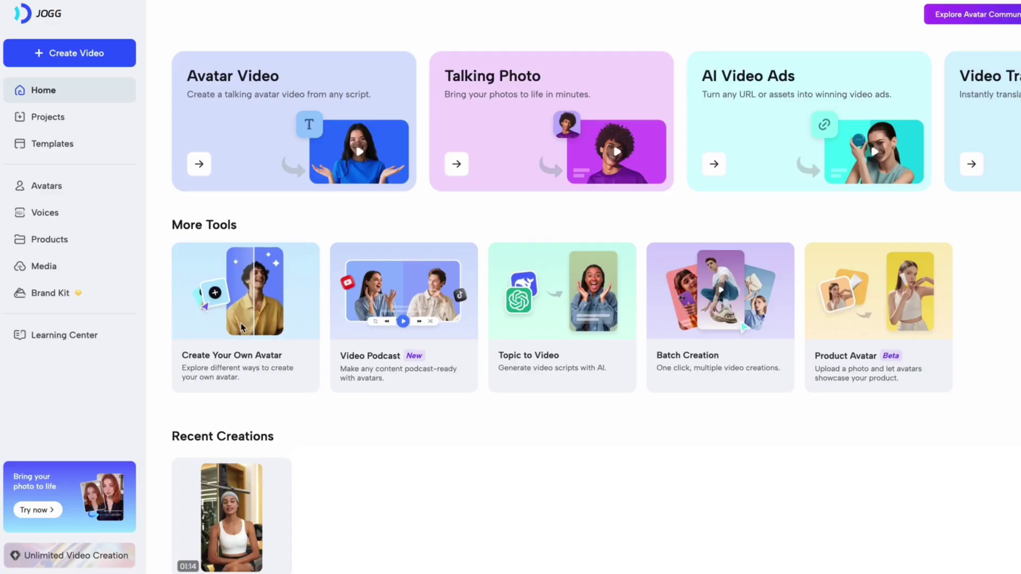
left_click(237, 323)
left_click(526, 240)
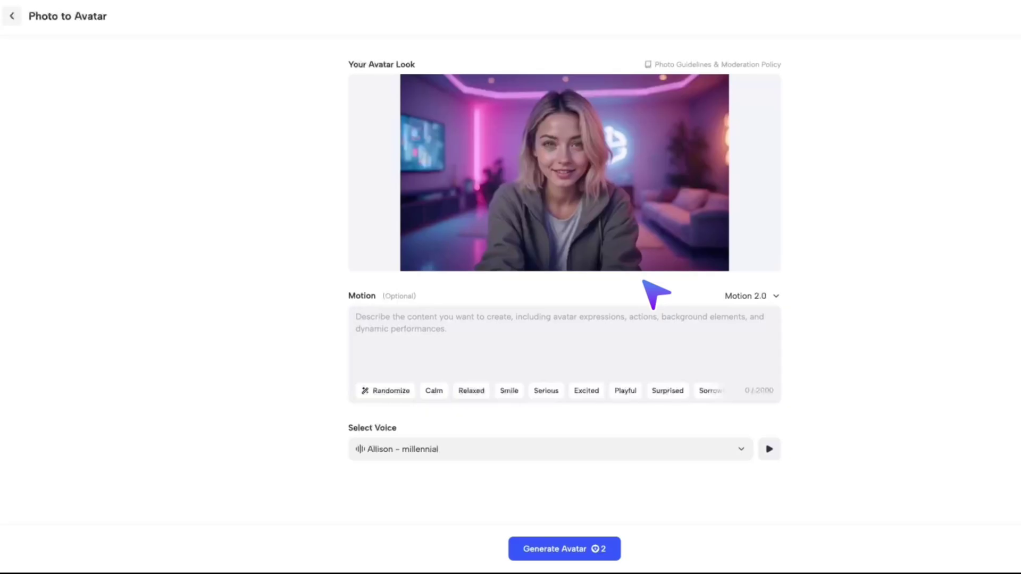
- Give the photo avatar the Motion 2.0 Pro model and a smiling motion description
left_click(763, 295)
left_click(911, 425)
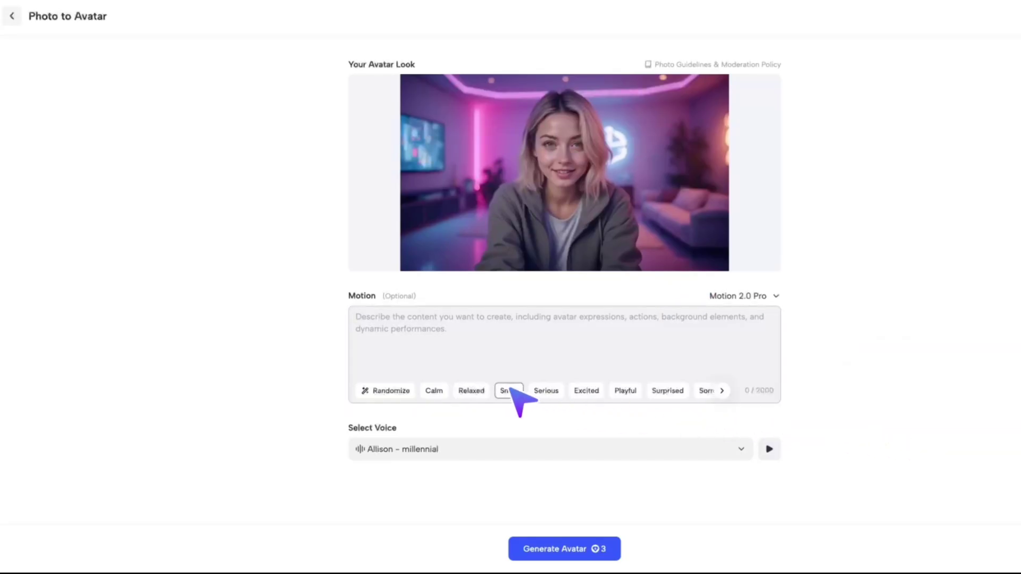
left_click(511, 391)
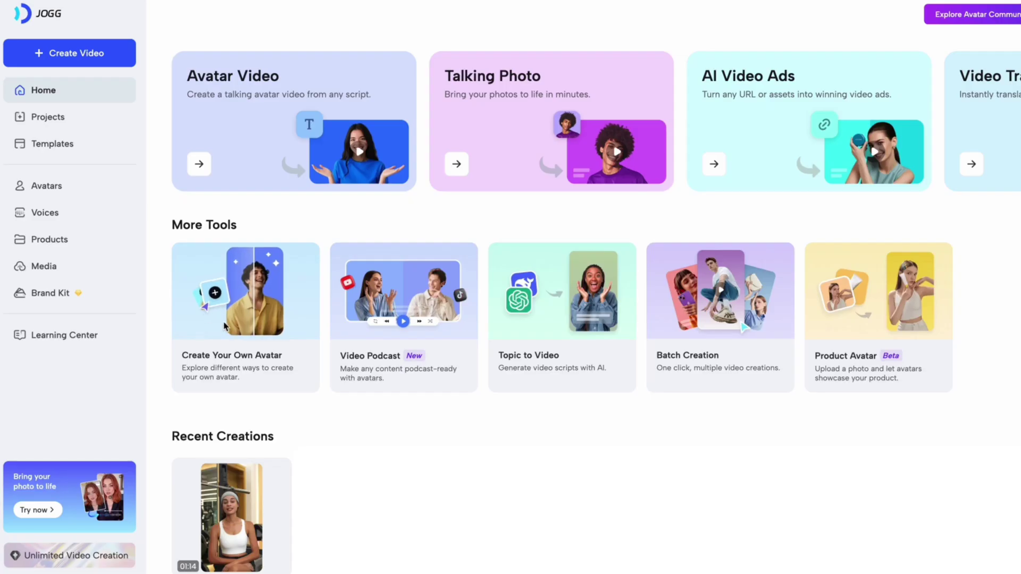
left_click(242, 327)
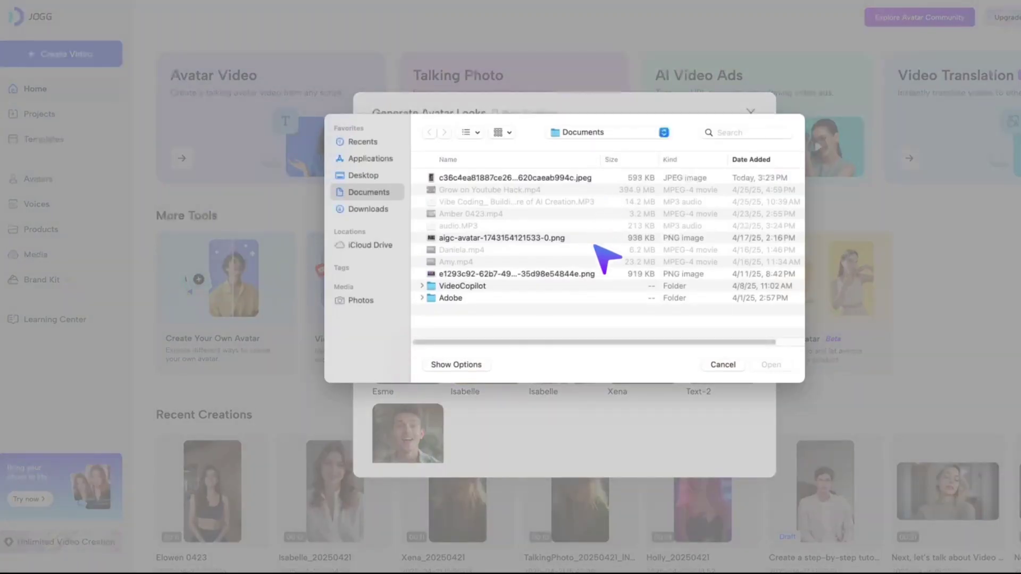
double_click(598, 273)
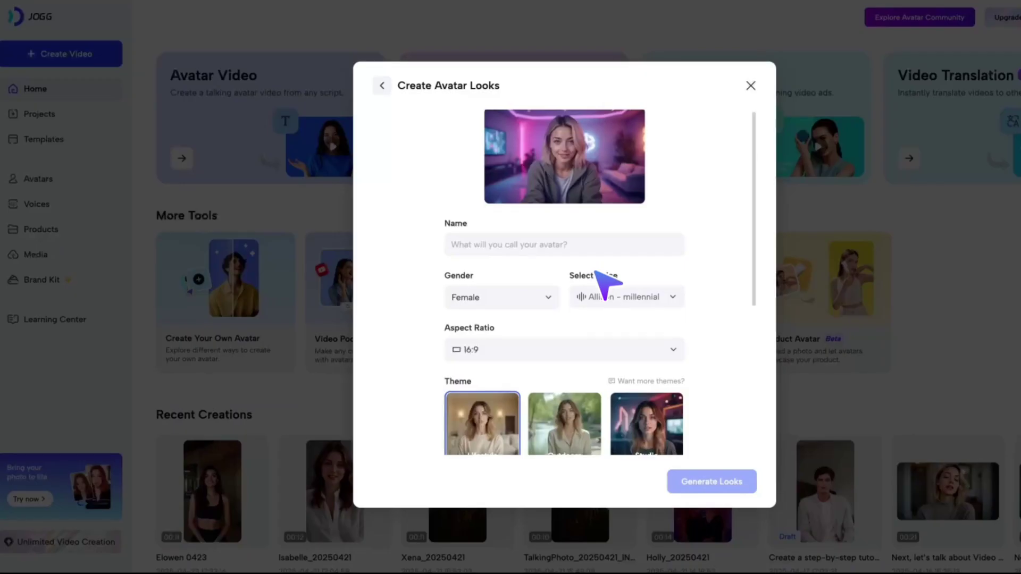
scroll(605, 276, "down", 5)
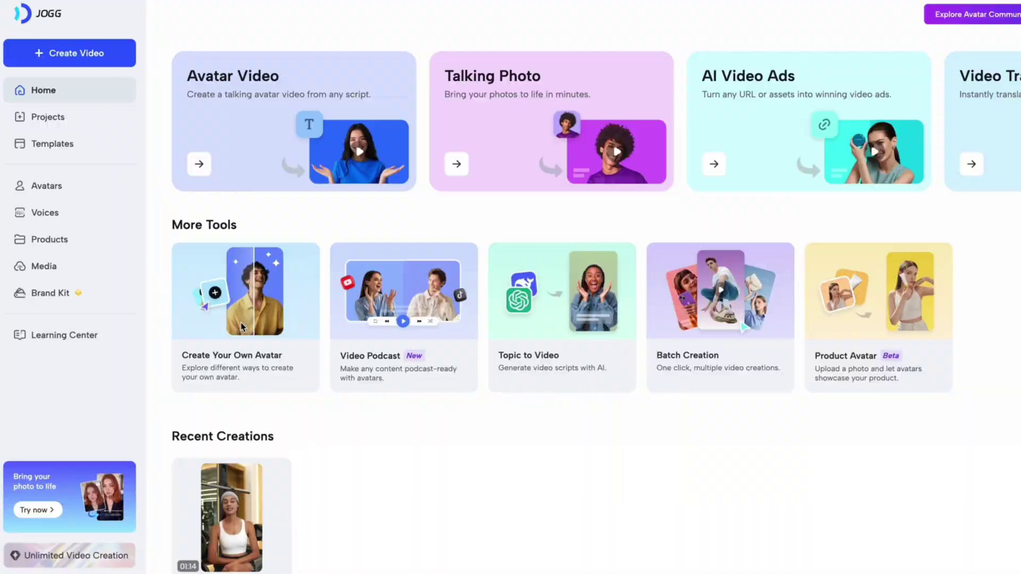
- Upload a video from Documents as footage for a custom avatar
left_click(242, 327)
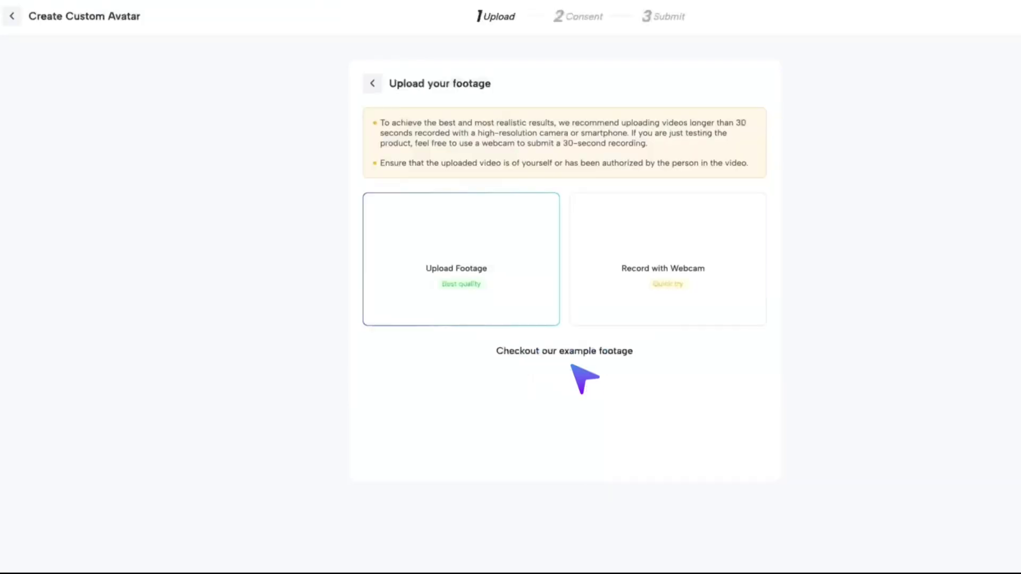
left_click(487, 275)
left_click(573, 250)
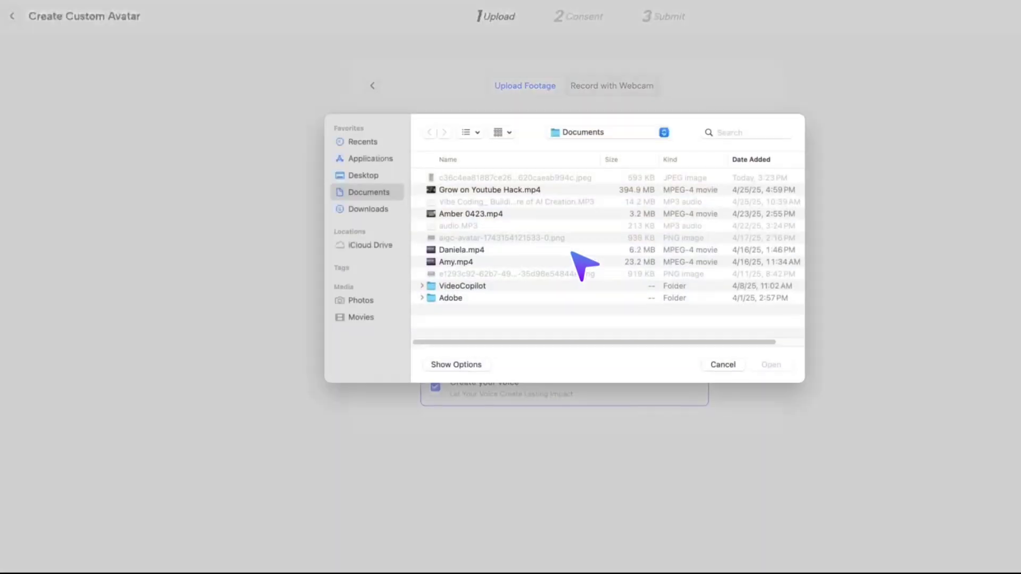
double_click(584, 267)
- Confirm all four footage requirements and approve the footage
left_click(455, 438)
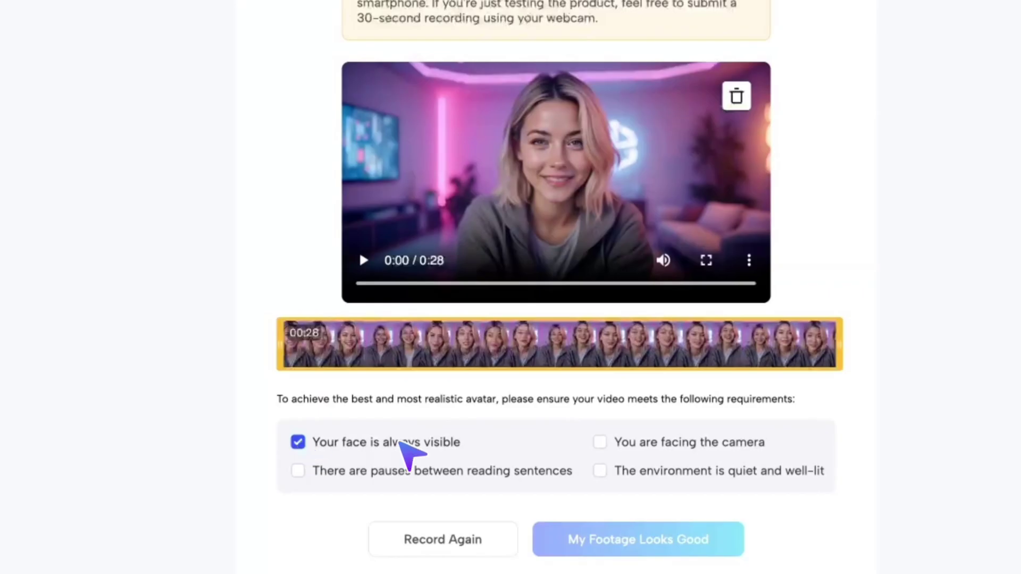
left_click(600, 442)
left_click(298, 470)
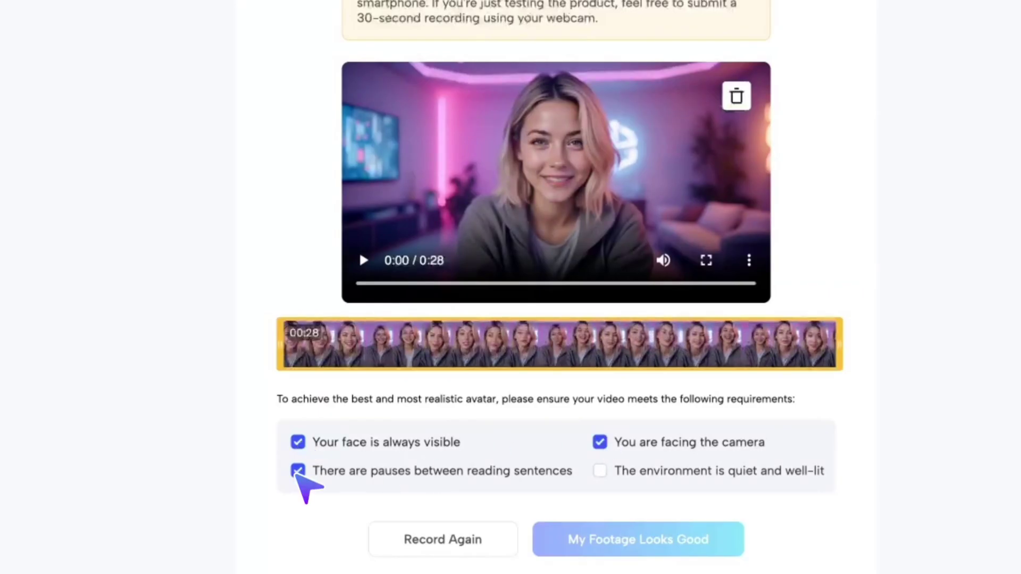
left_click(600, 470)
left_click(669, 538)
- Upload the chosen video as the consent footage
left_click(573, 398)
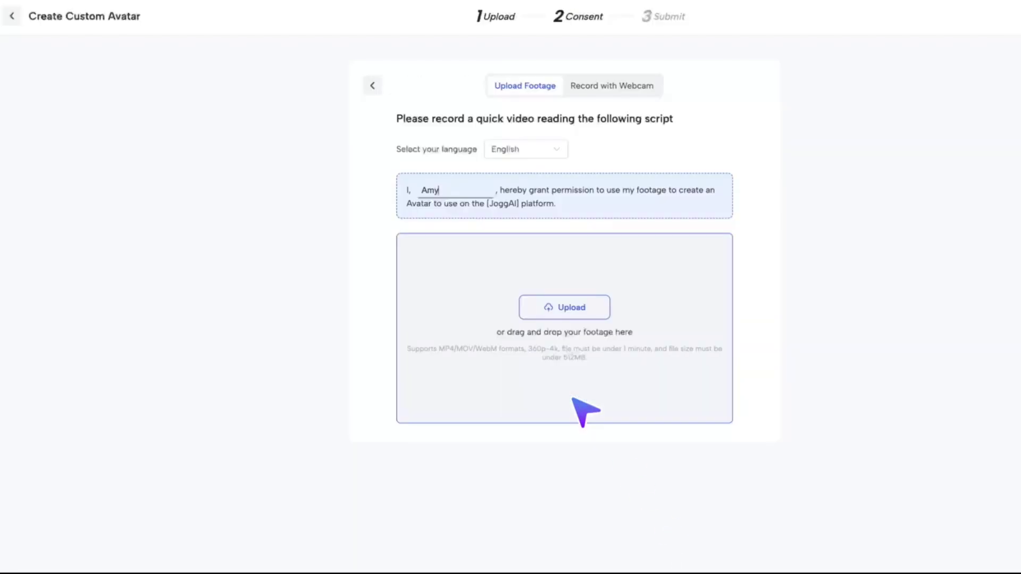
left_click(573, 399)
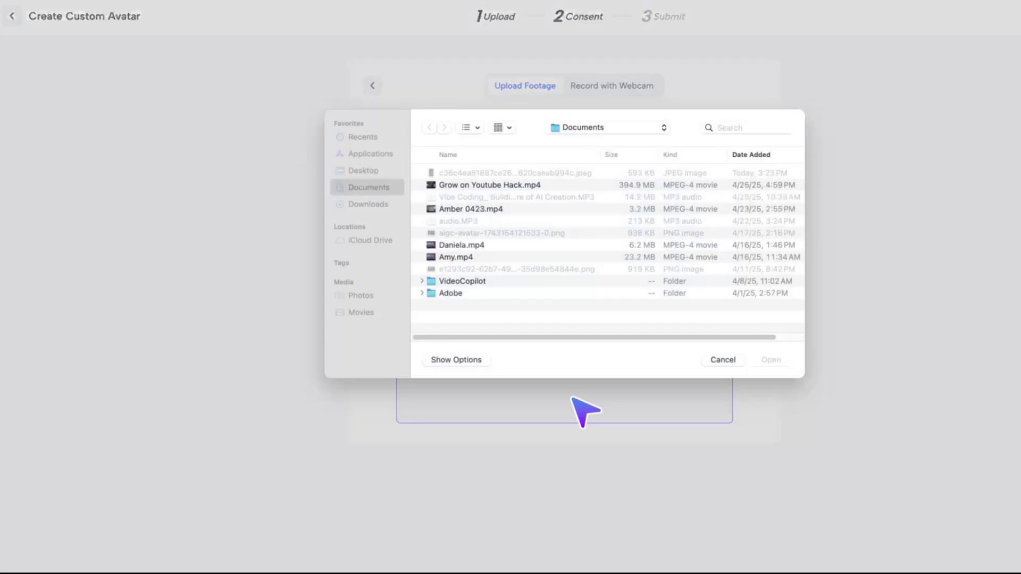
double_click(463, 262)
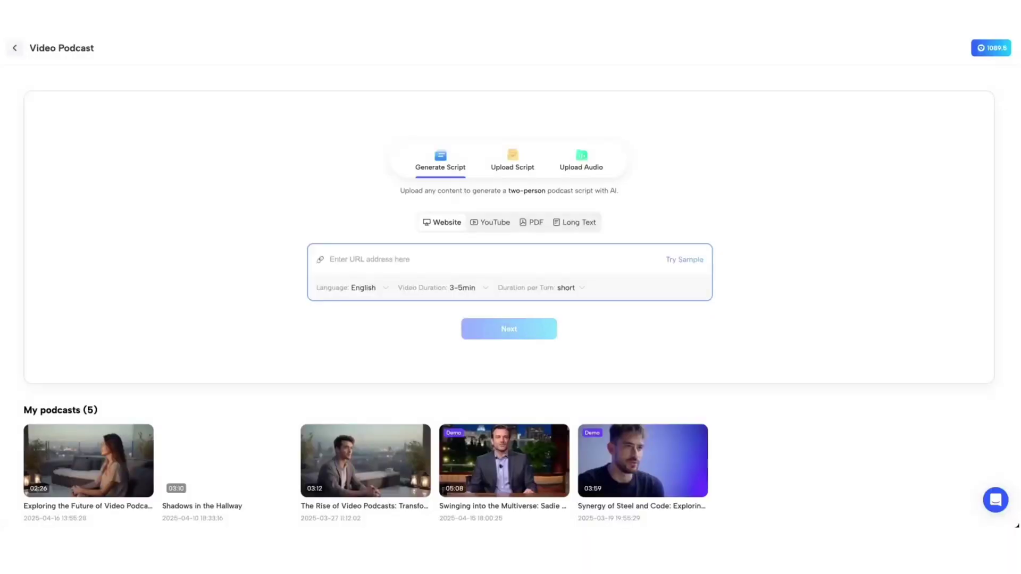
- Load the sample Website link, then the sample YouTube link, as podcast sources
left_click(673, 260)
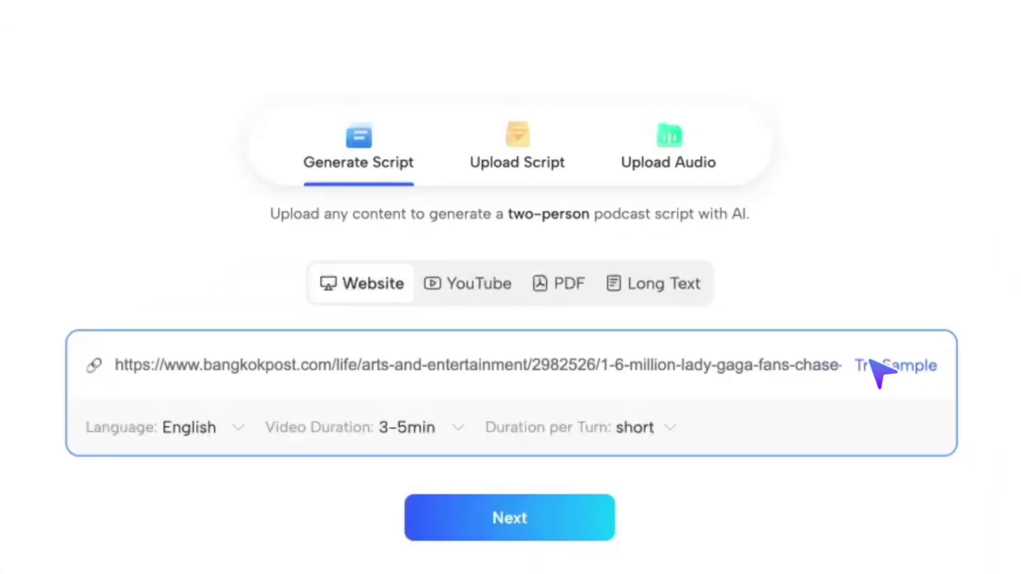
left_click(485, 280)
left_click(897, 371)
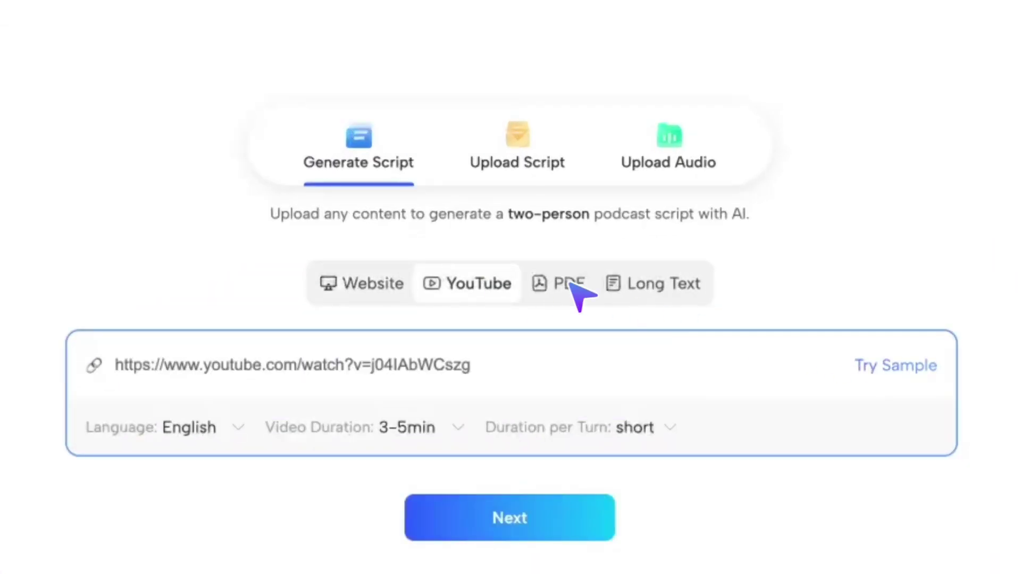
- Try the PDF and Long Text sources, entering 'Video Podcast!', and view the script languages
left_click(573, 283)
left_click(673, 284)
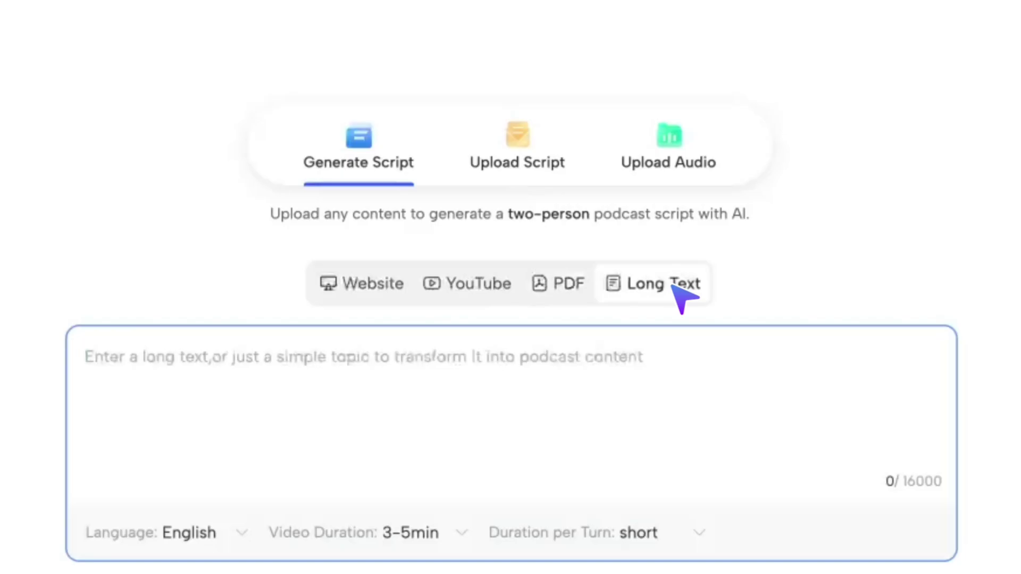
type("Video Podcast!")
scroll(465, 312, "down", 4)
left_click(245, 313)
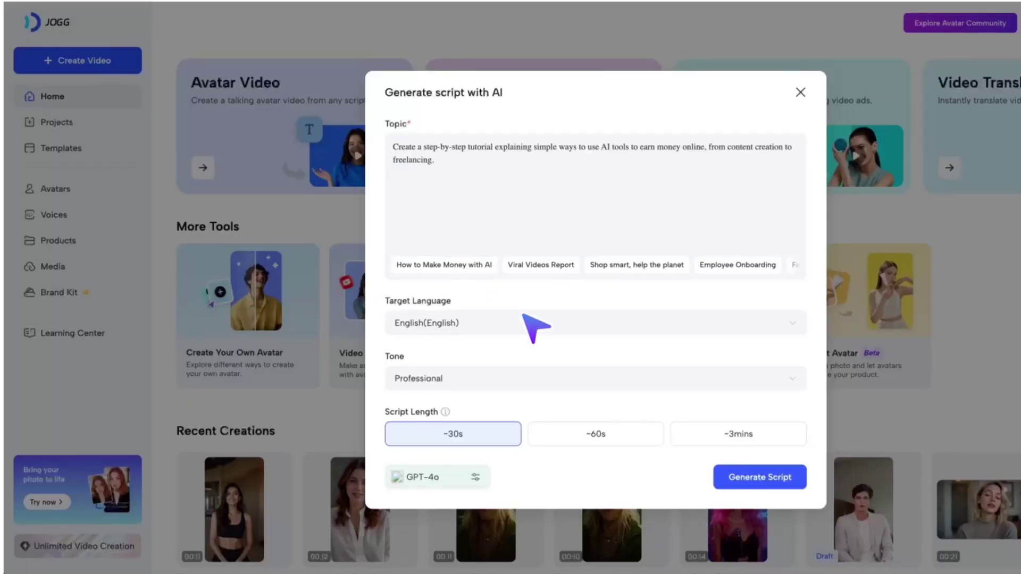
- Generate an AI script, continue past the third product's details, and choose the first video template
left_click(770, 471)
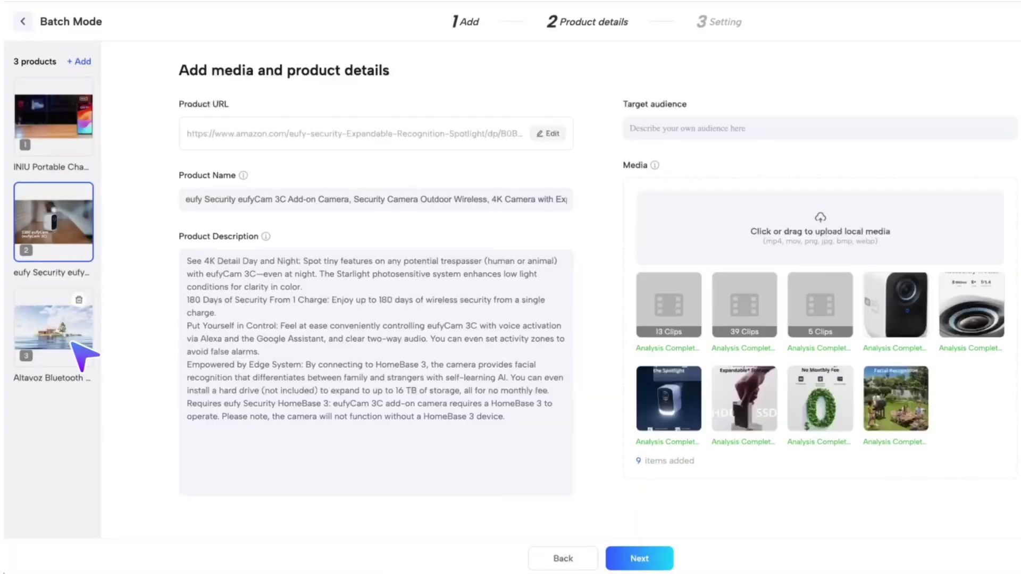
left_click(69, 398)
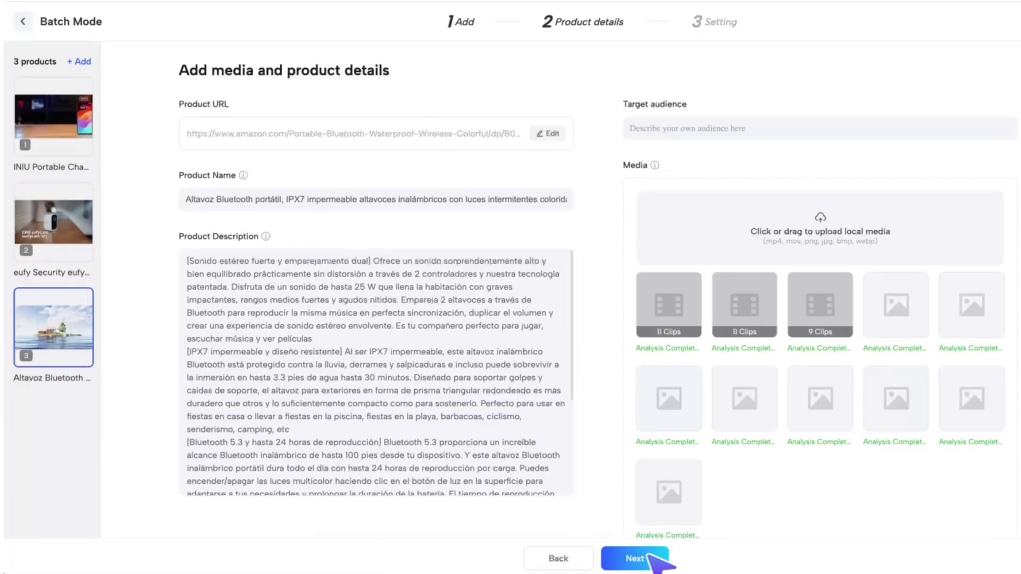
left_click(646, 556)
left_click(465, 396)
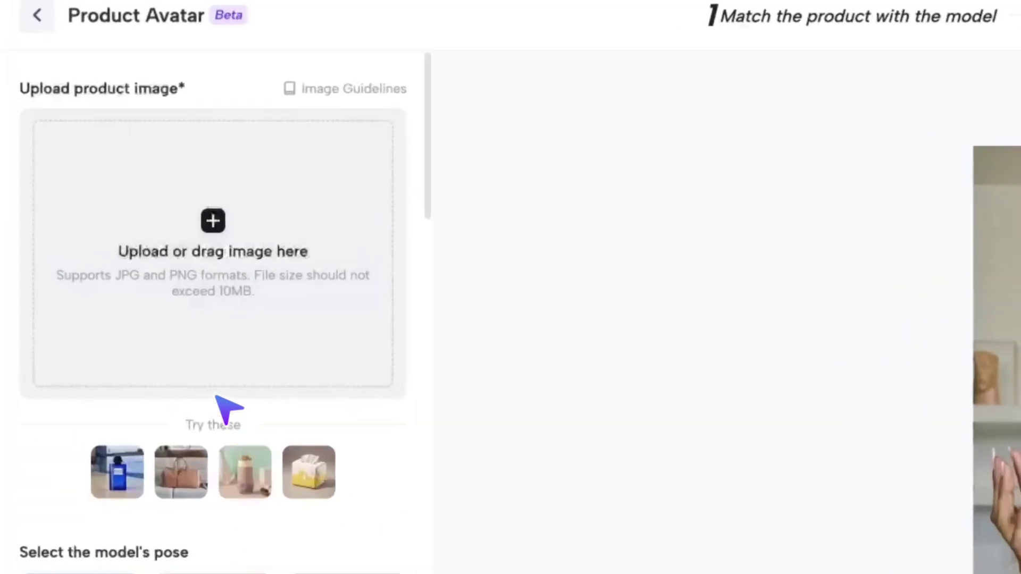
- Generate photos of the model holding the sample blue LUSTRE perfume and select the first one
left_click(129, 235)
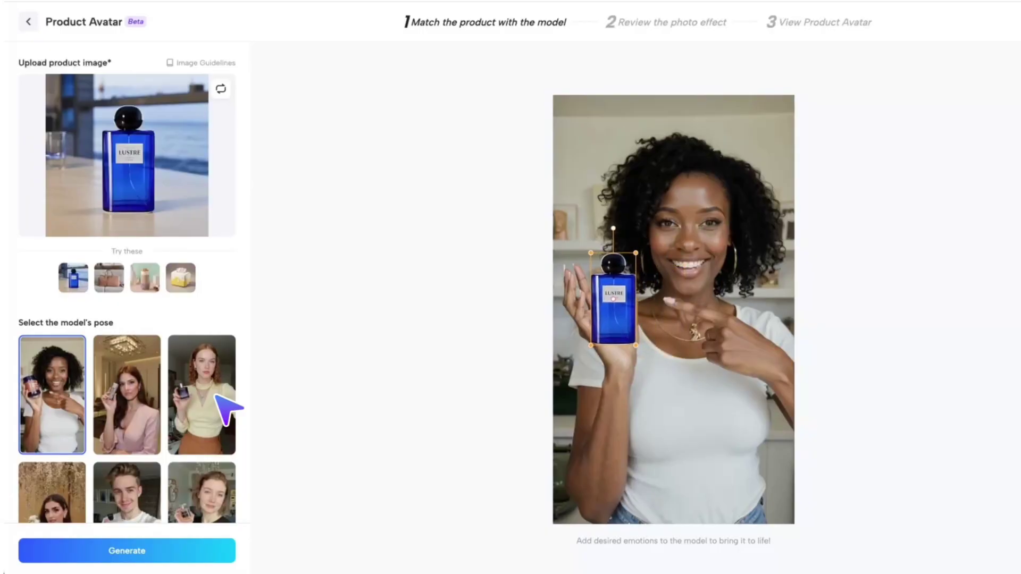
left_click(163, 547)
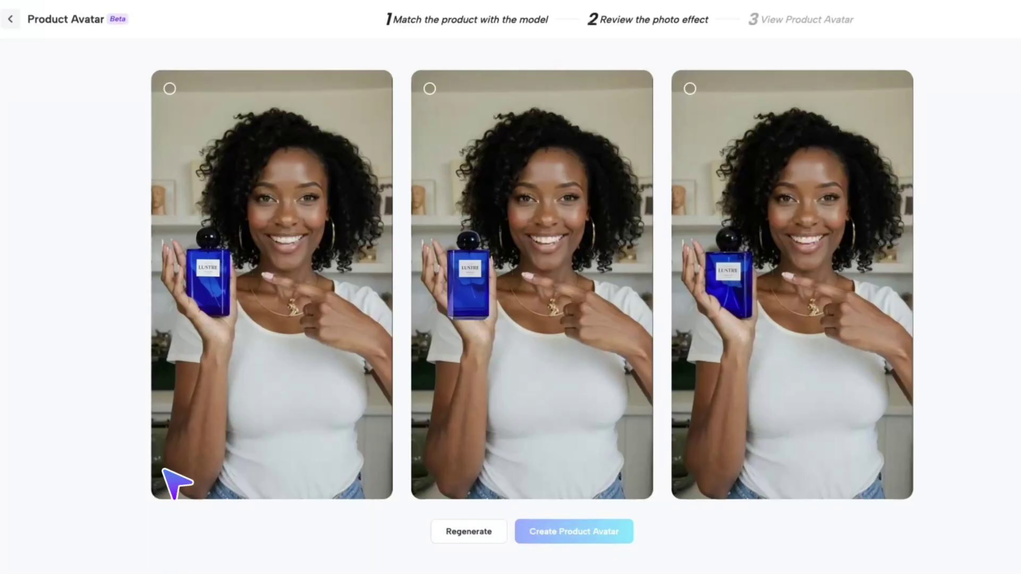
left_click(170, 87)
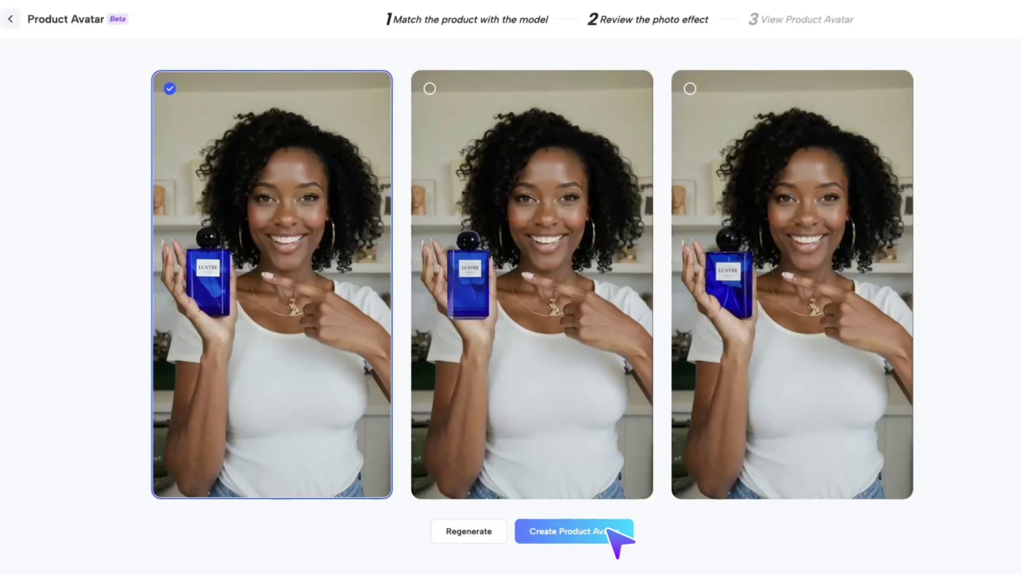
- Make a product avatar from the photo with Motion 2.0 Pro and the Autumn Veil – Warm & Reflective voice
left_click(606, 533)
left_click(202, 281)
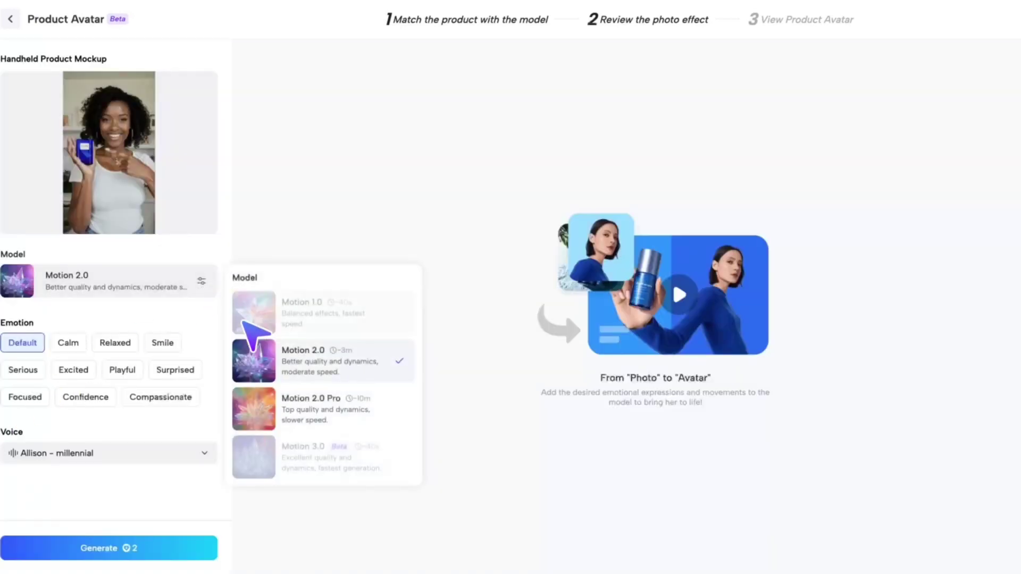
left_click(348, 414)
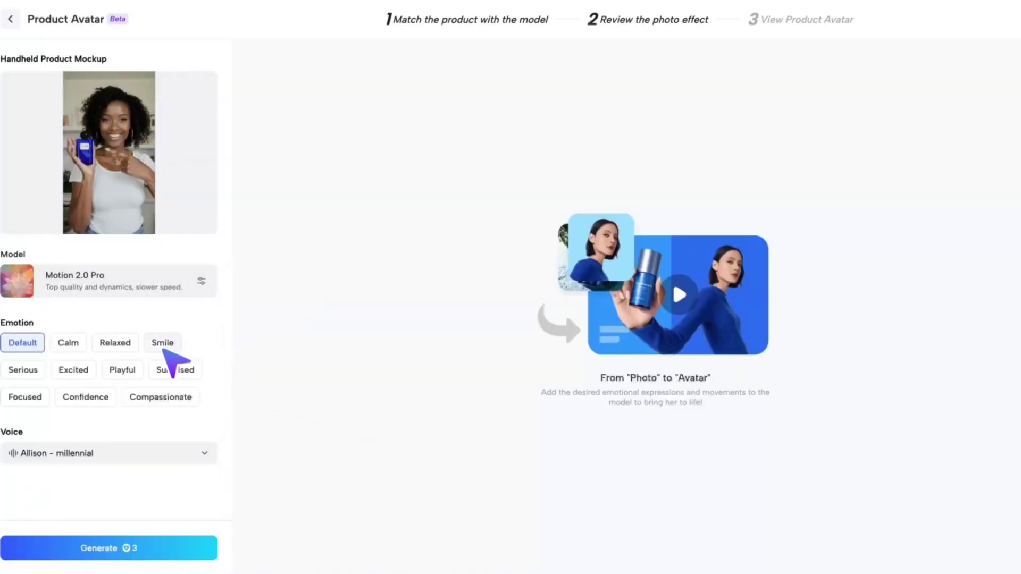
left_click(157, 449)
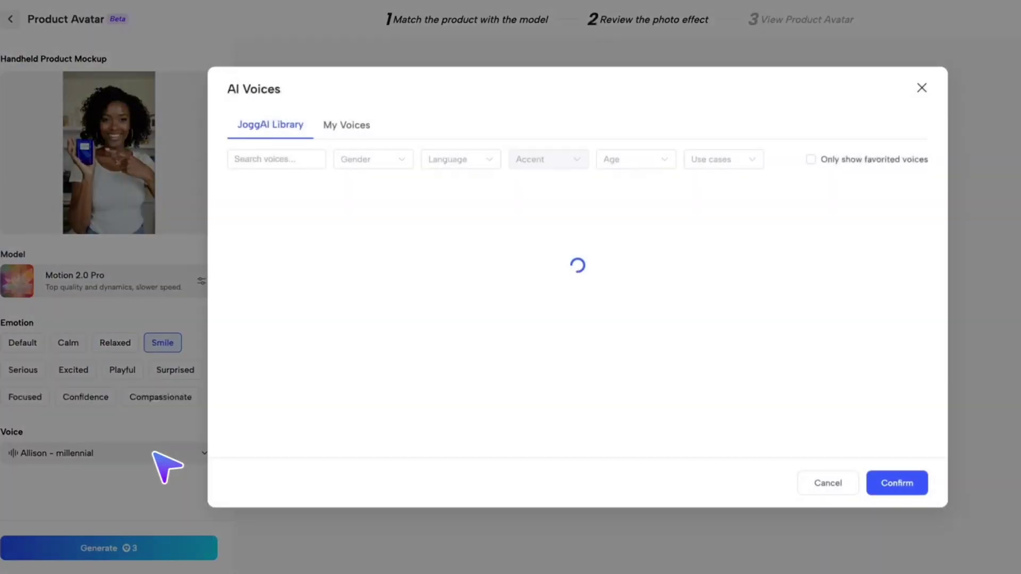
left_click(582, 224)
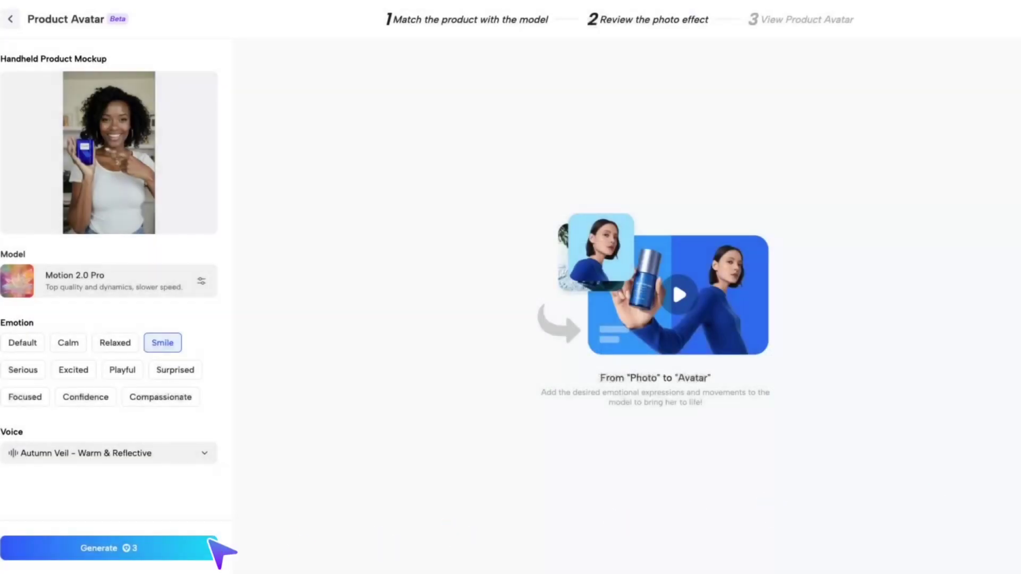
left_click(137, 553)
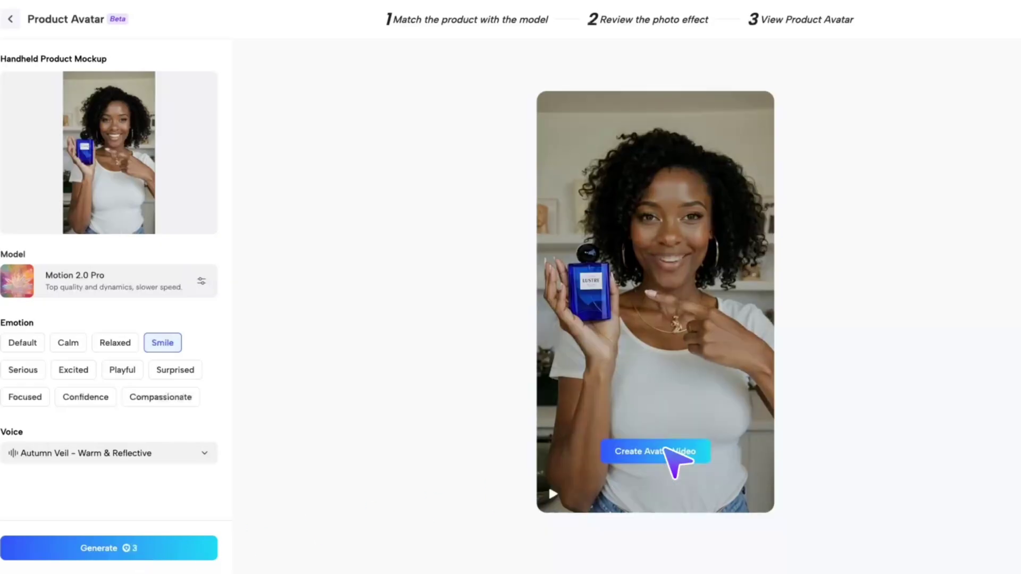
- Use the perfume product avatar as the presenter of a new avatar video
left_click(664, 449)
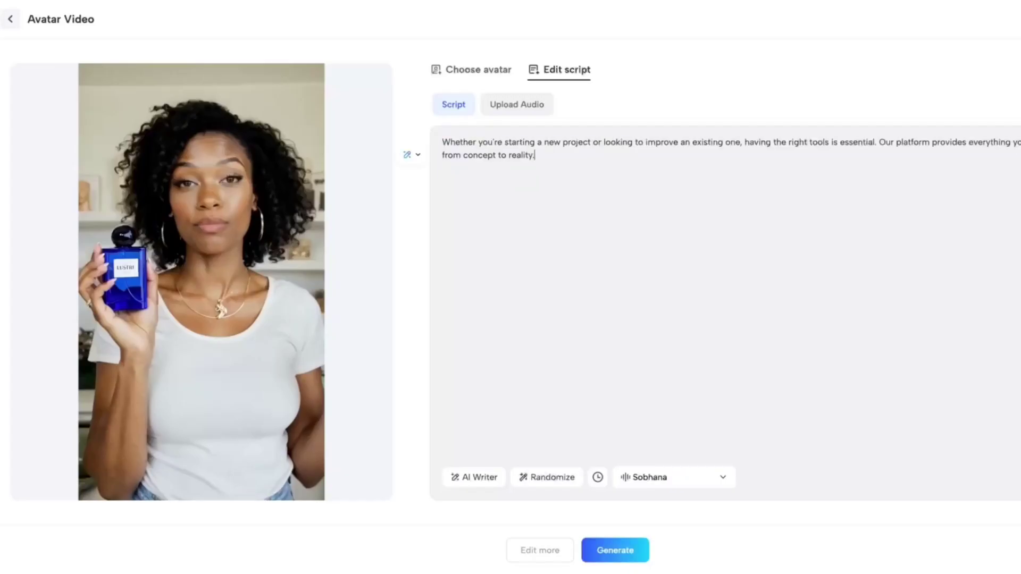